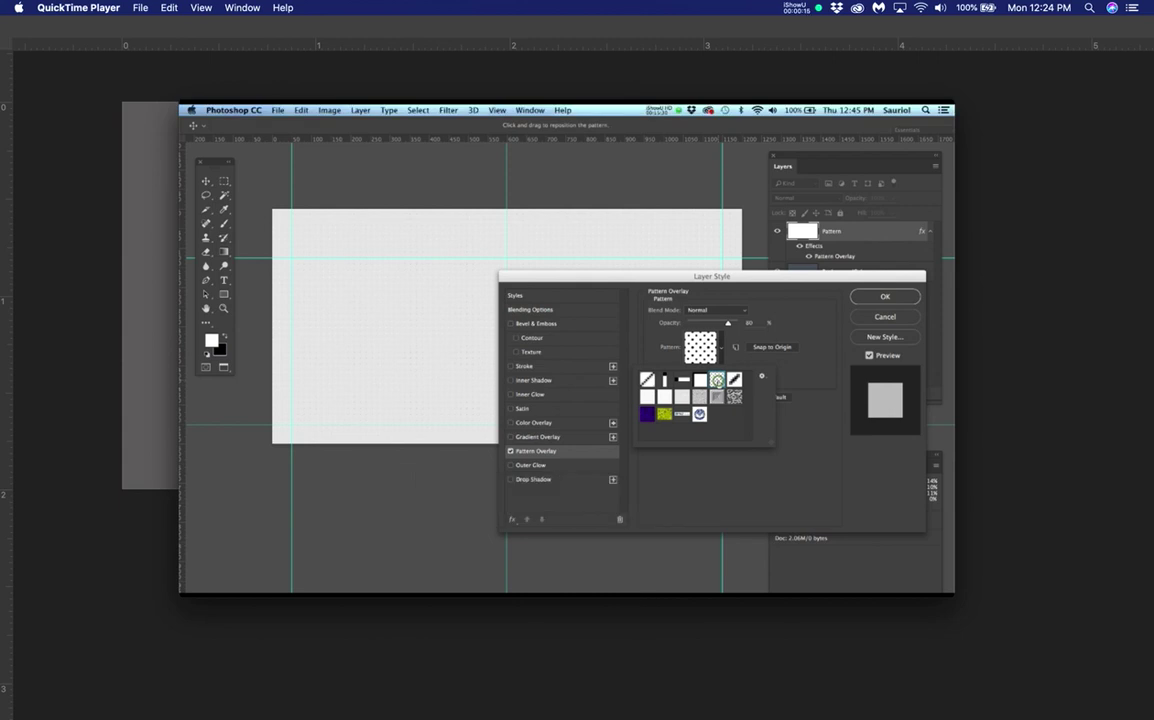
# - Advance the WebAssets2.mov reference video to about 00:16:20 to examine the finished dotted background
pyautogui.moveTo(510, 106)
pyautogui.mouseDown()
pyautogui.moveTo(502, 122)
pyautogui.moveTo(502, 112)
pyautogui.mouseUp()
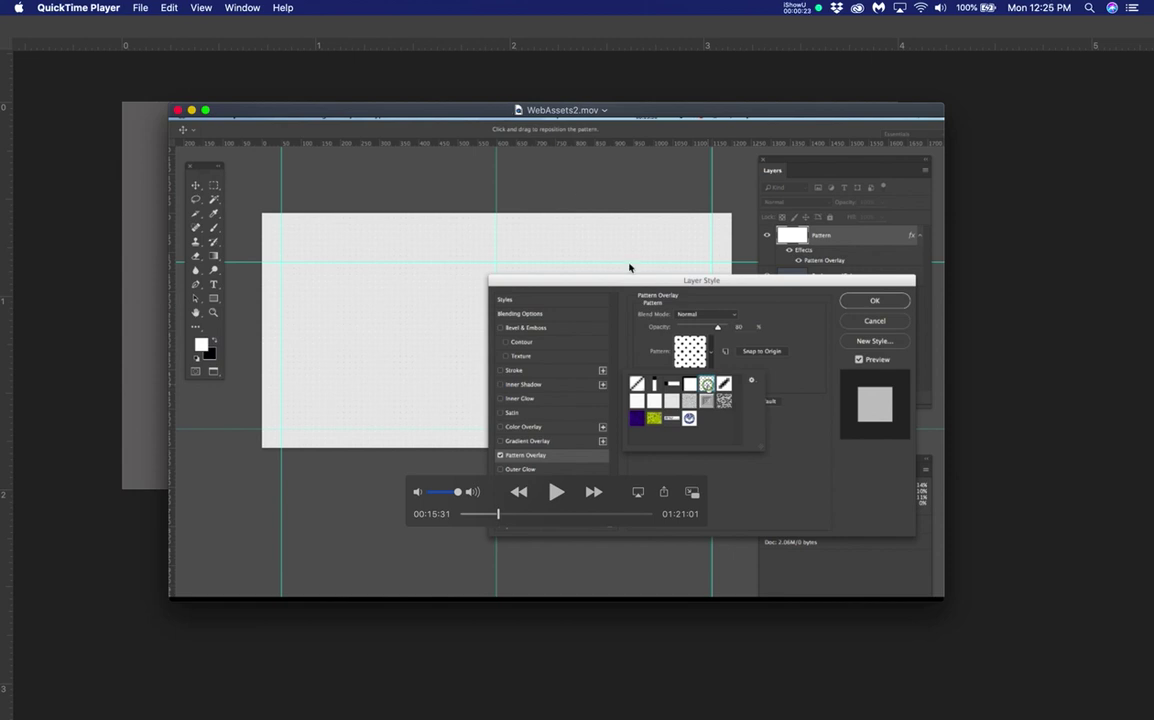
pyautogui.moveTo(592, 288); pyautogui.dragTo(590, 299)
pyautogui.click(497, 525)
pyautogui.moveTo(497, 526); pyautogui.dragTo(498, 527)
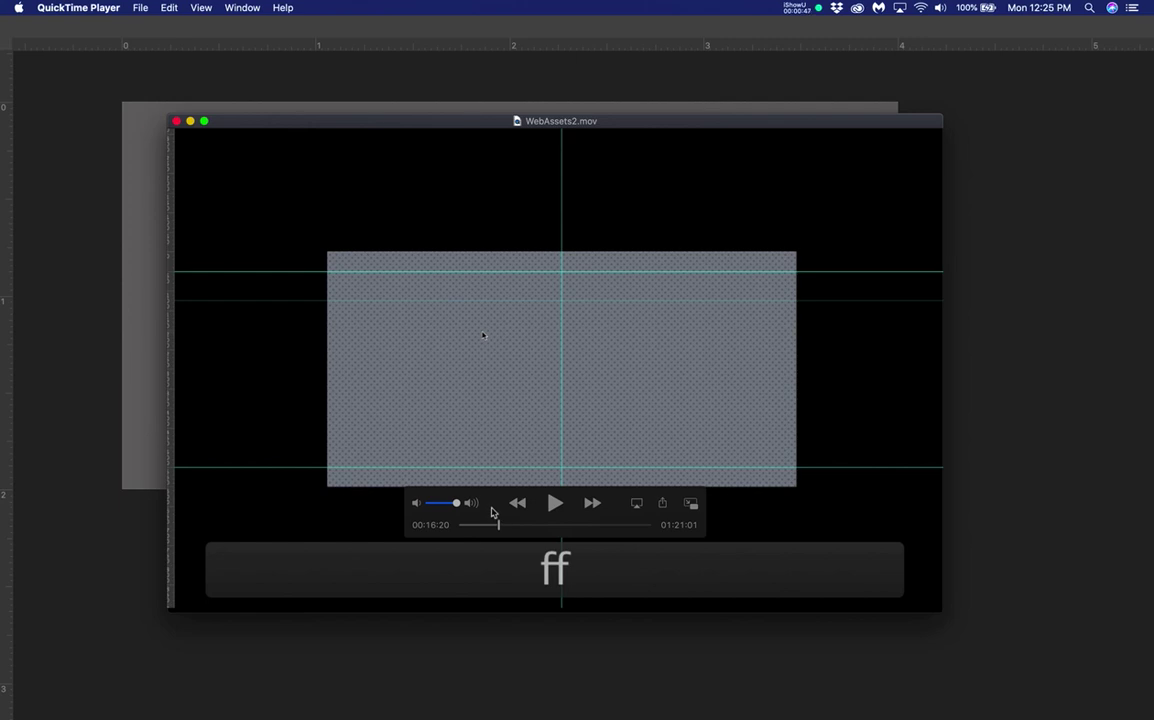
pyautogui.click(91, 100)
pyautogui.moveTo(137, 8); pyautogui.dragTo(250, 392)
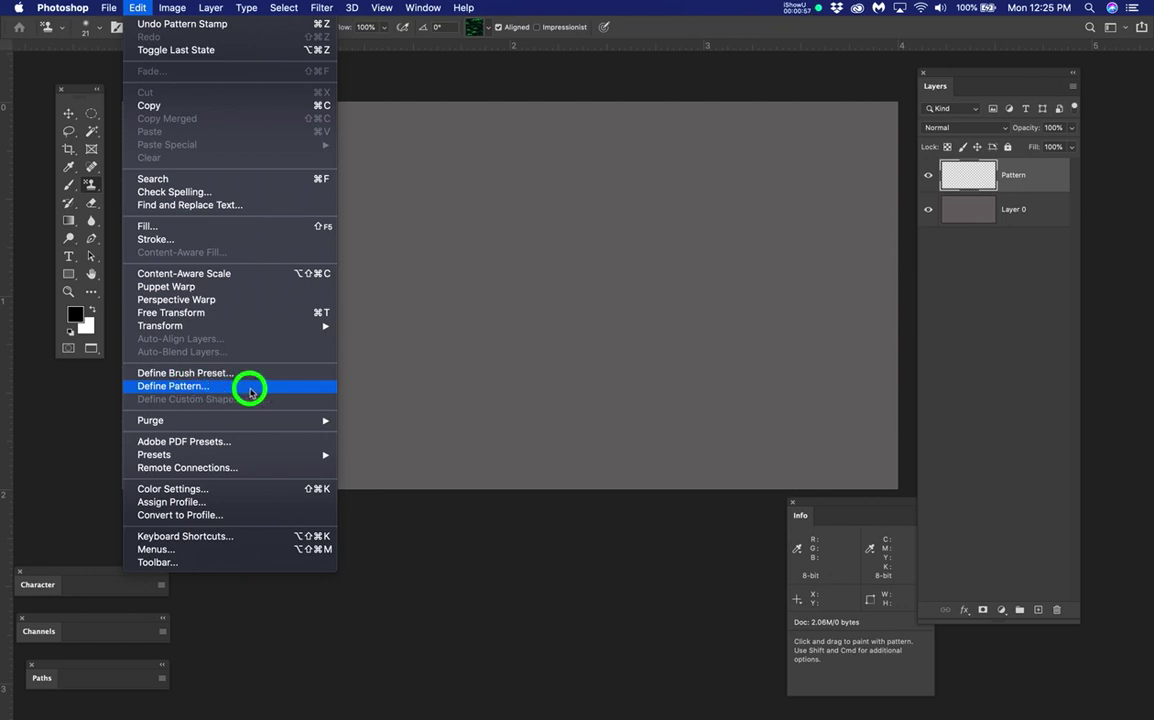
pyautogui.moveTo(250, 392); pyautogui.dragTo(250, 392)
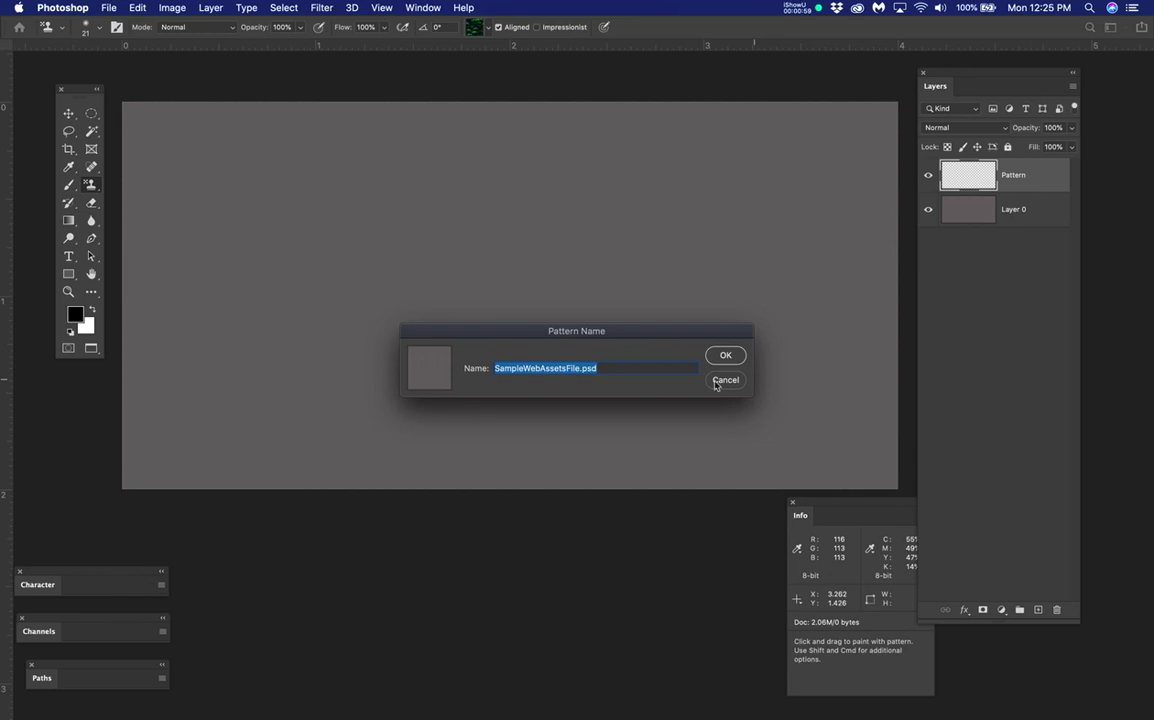
pyautogui.click(714, 380)
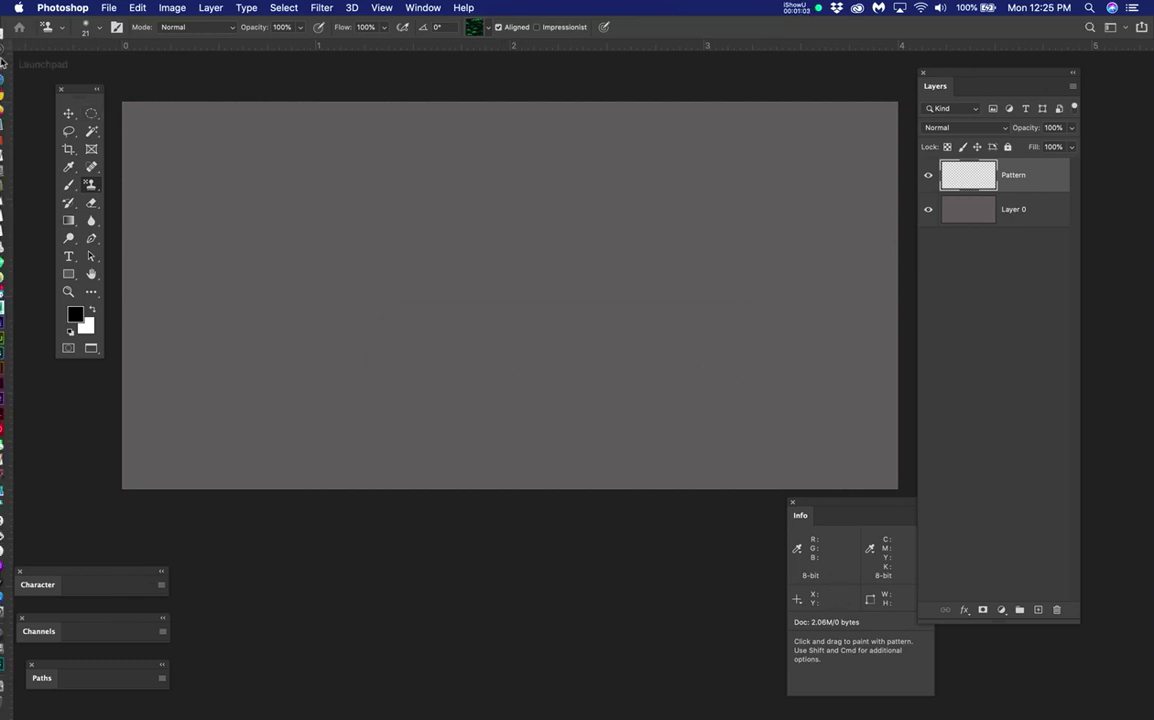
# - Open Dots.png from the NewPattern folder in Finder with Adobe Photoshop 2020
pyautogui.moveTo(4, 58)
pyautogui.click(12, 34)
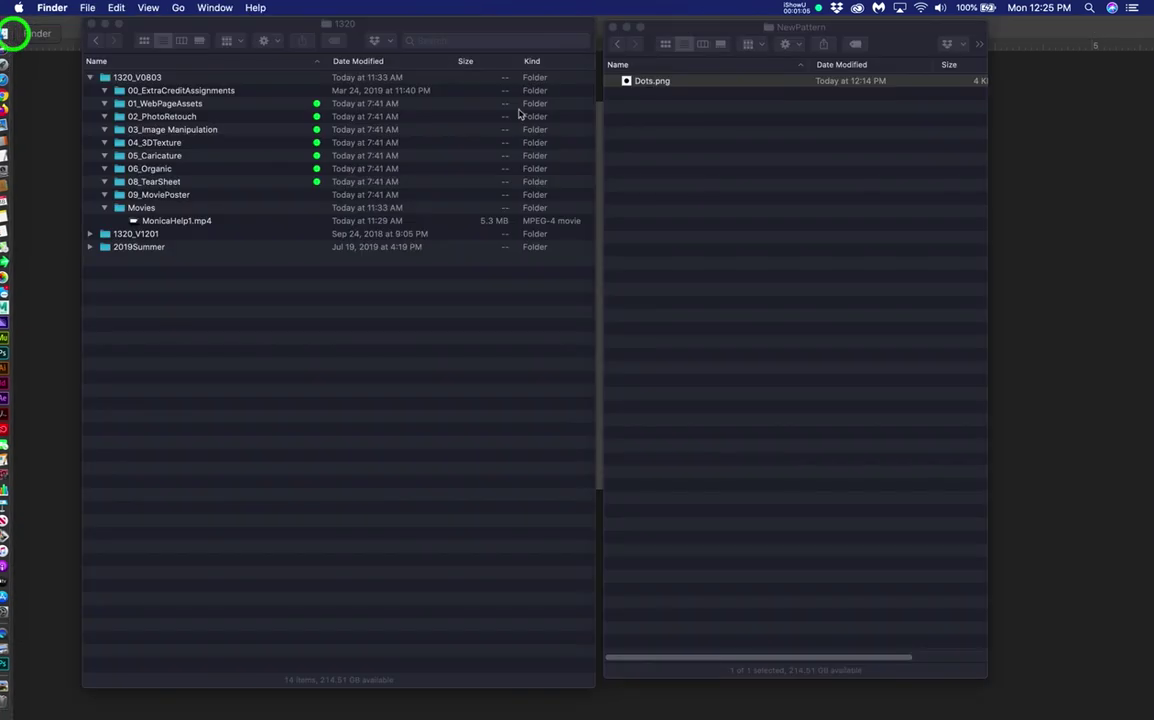
pyautogui.click(706, 82)
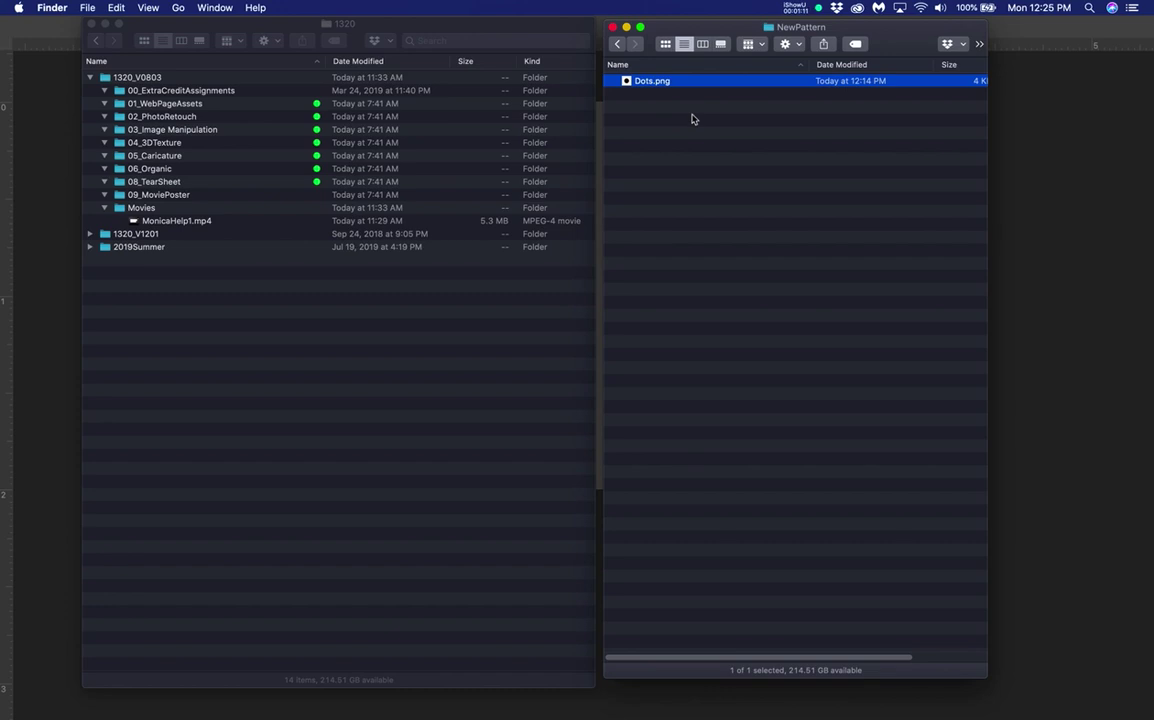
pyautogui.rightClick(626, 81)
pyautogui.moveTo(749, 97)
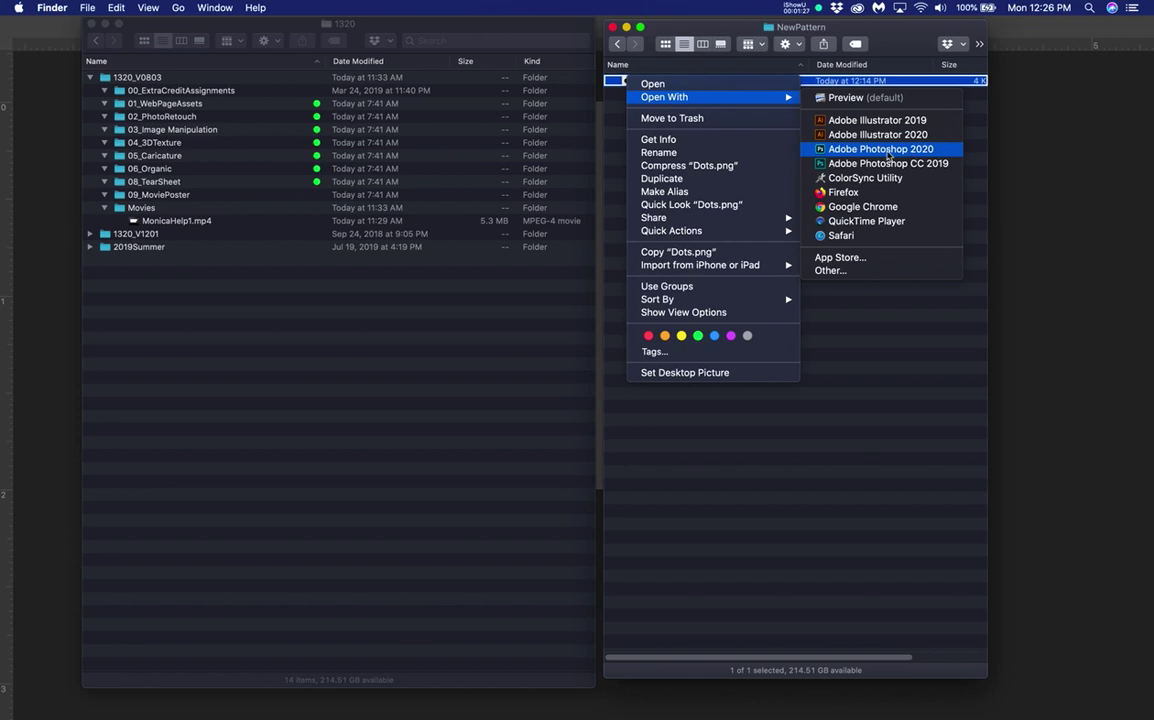
pyautogui.click(770, 148)
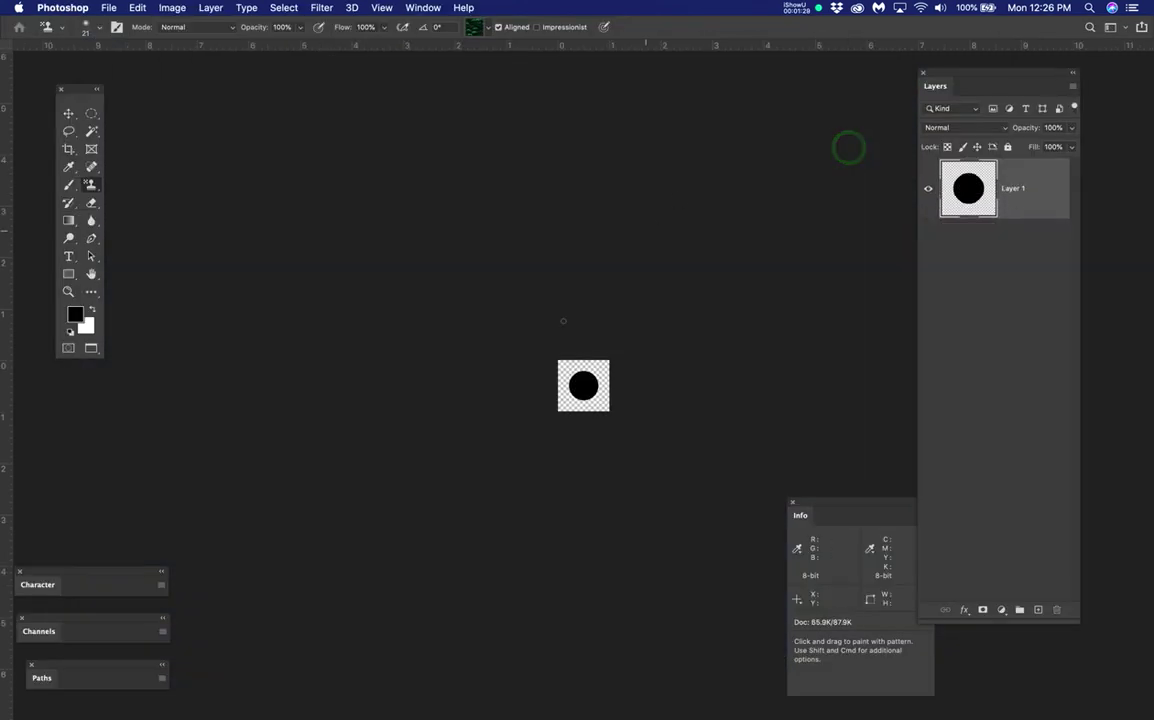
pyautogui.scroll(5, 630, 447)
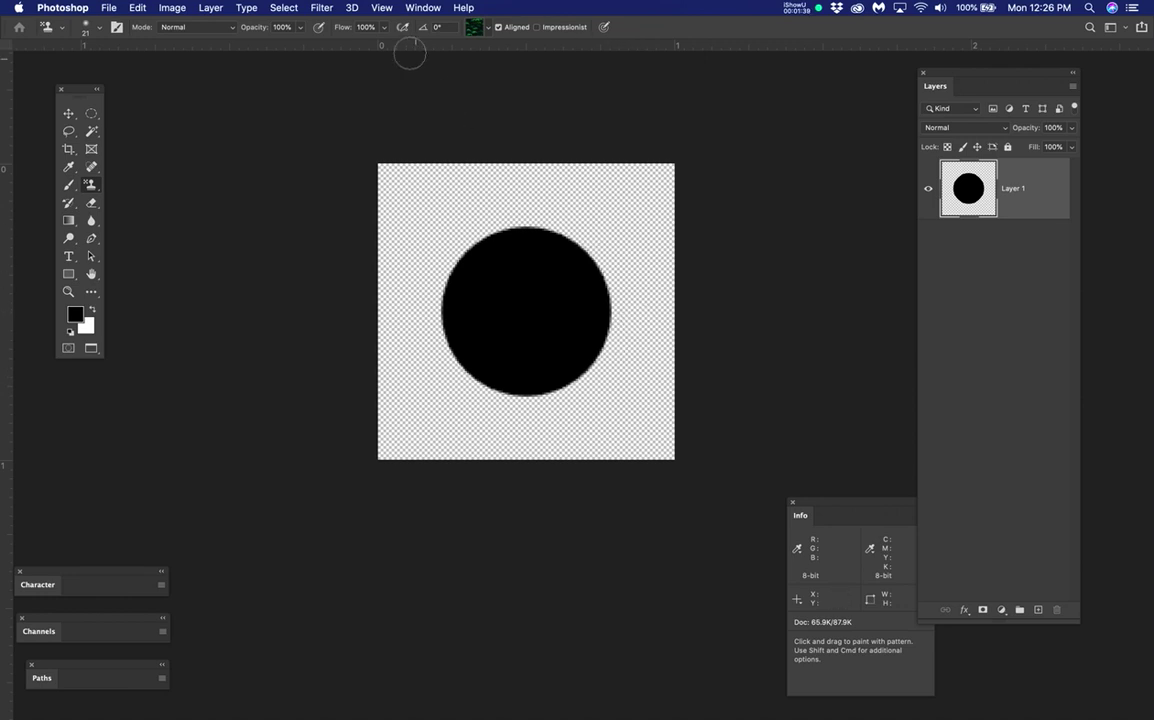
# - Bring SampleWebAssetsFile.psd forward and review the Pattern Overlay part of WebAssets2.mov in QuickTime Player around 00:15:40, then return to Photoshop
pyautogui.click(428, 8)
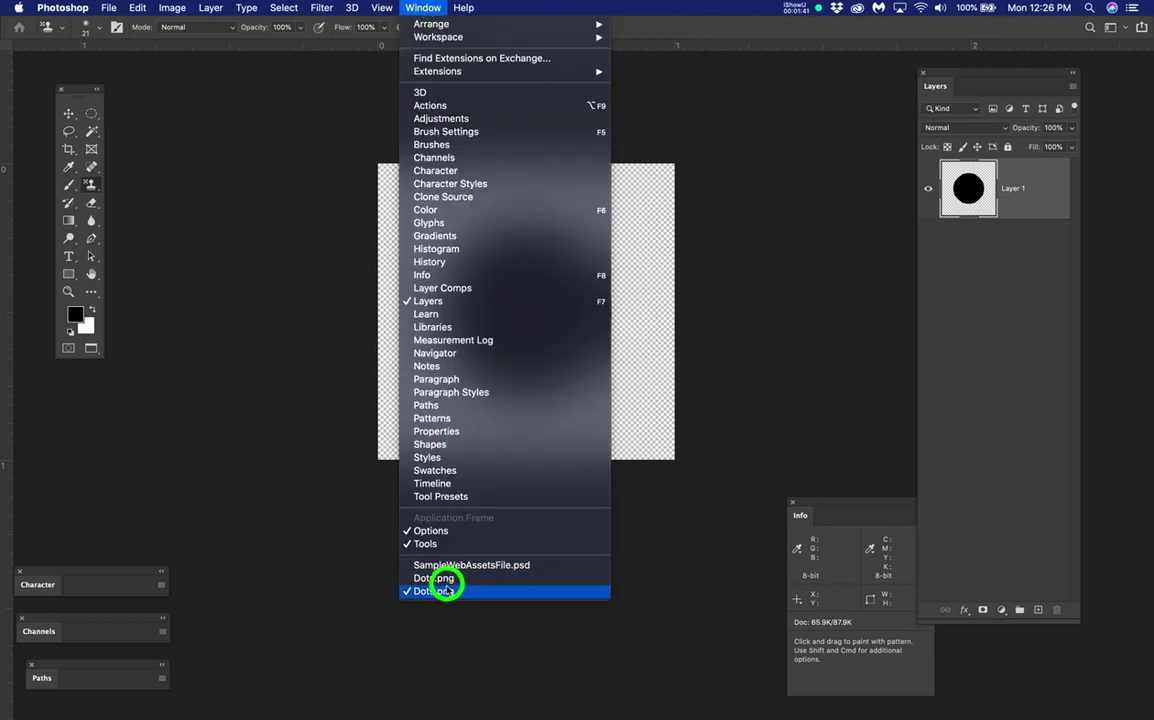
pyautogui.click(455, 566)
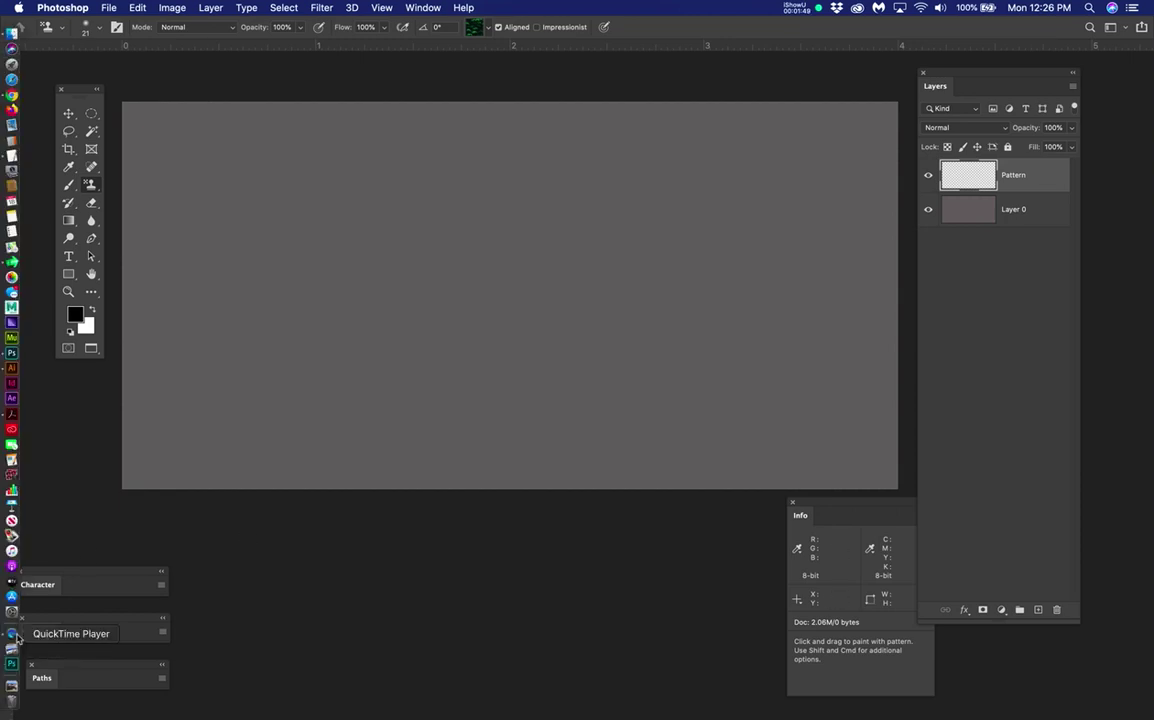
pyautogui.click(12, 635)
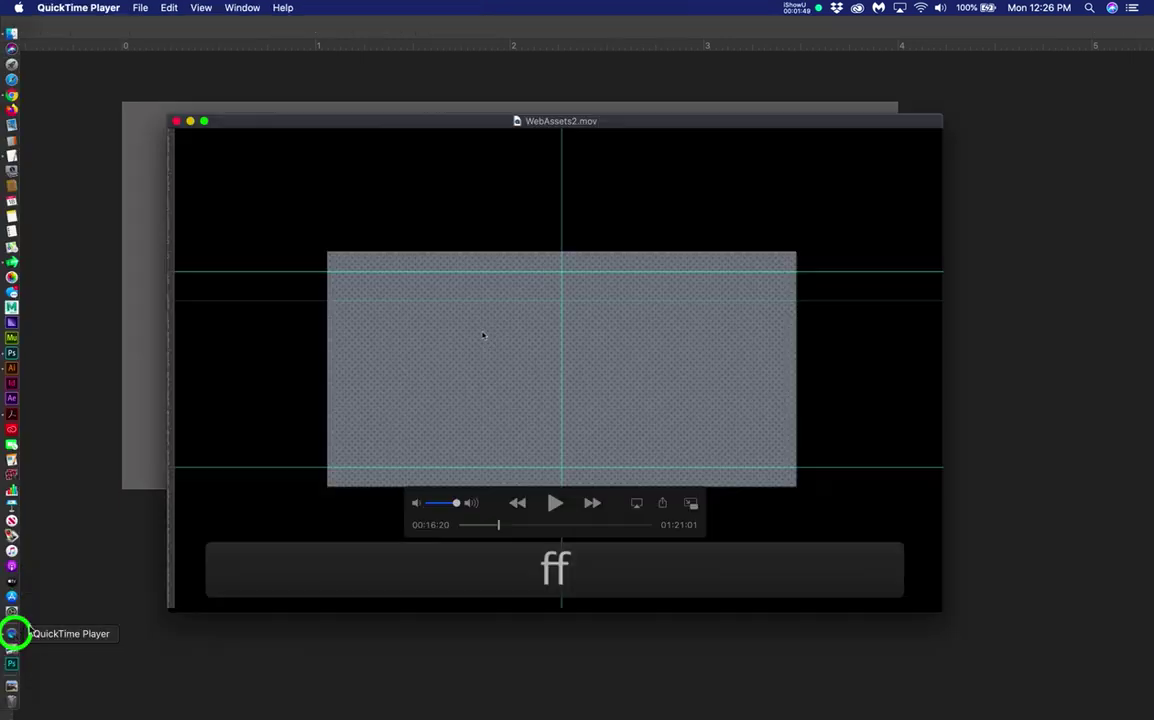
pyautogui.click(498, 525)
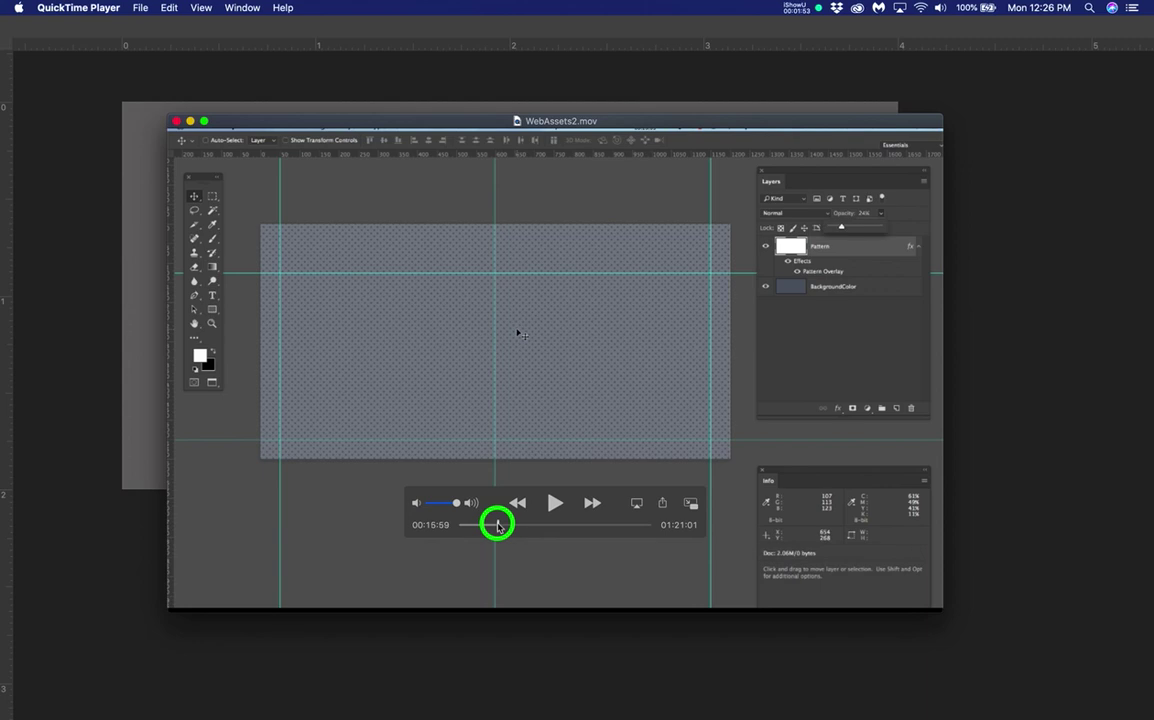
pyautogui.moveTo(498, 525); pyautogui.dragTo(497, 525)
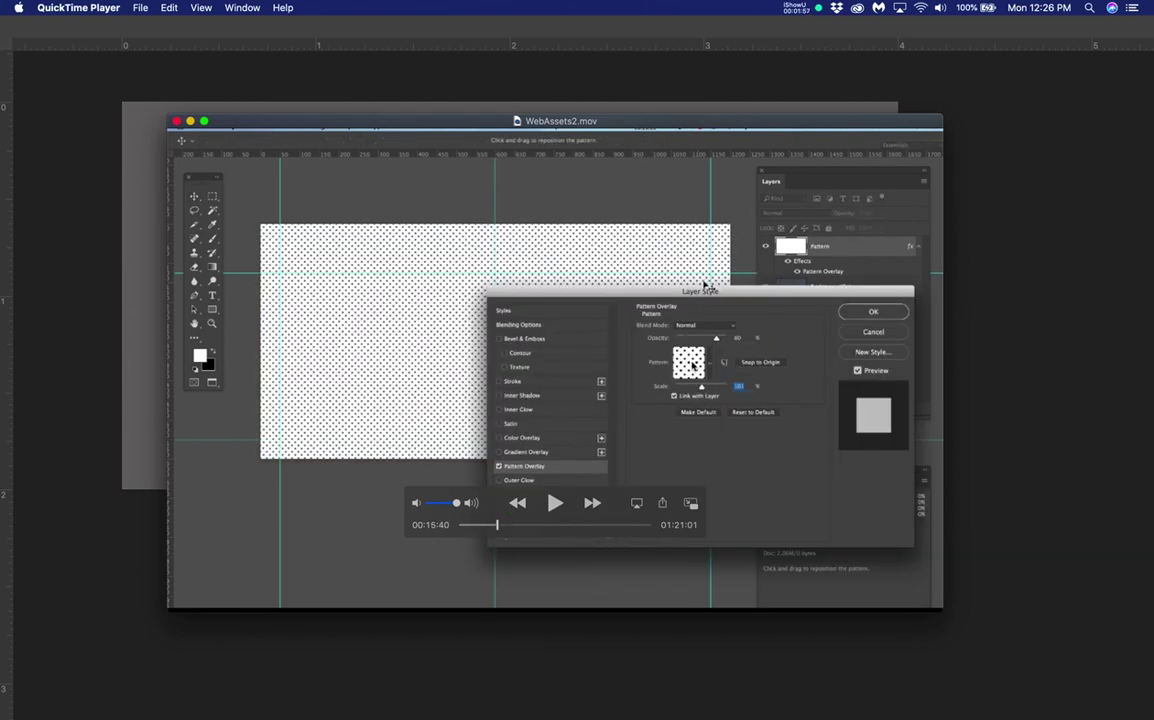
pyautogui.click(191, 121)
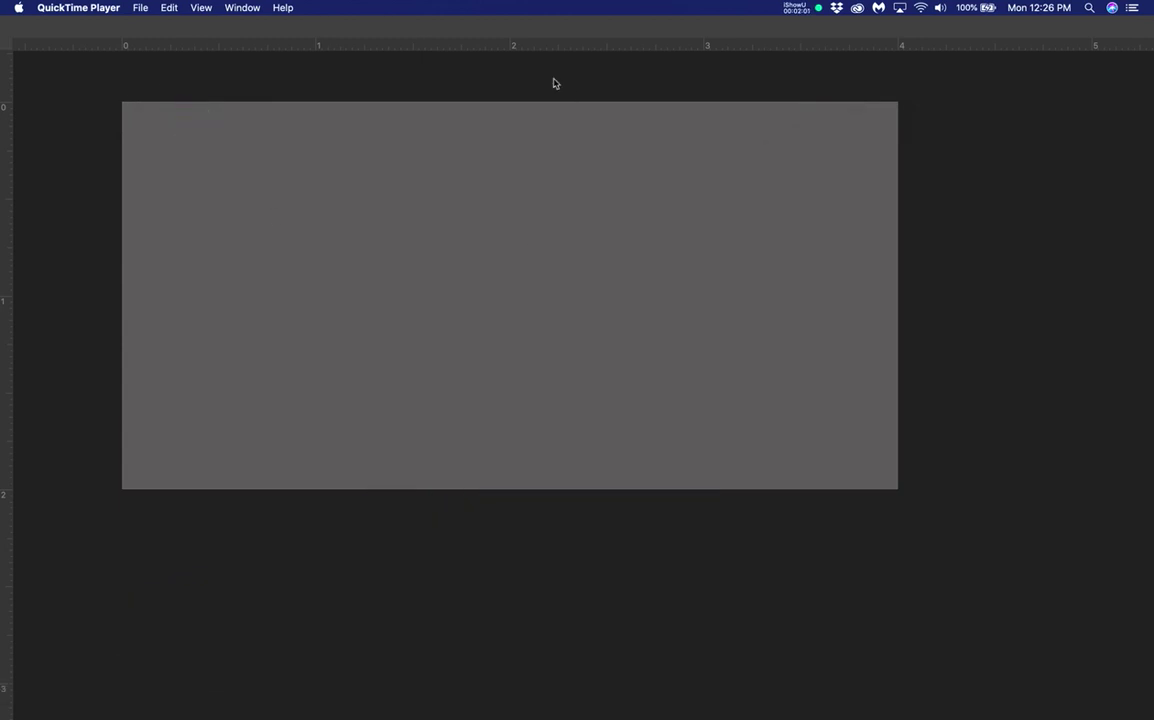
pyautogui.click(551, 79)
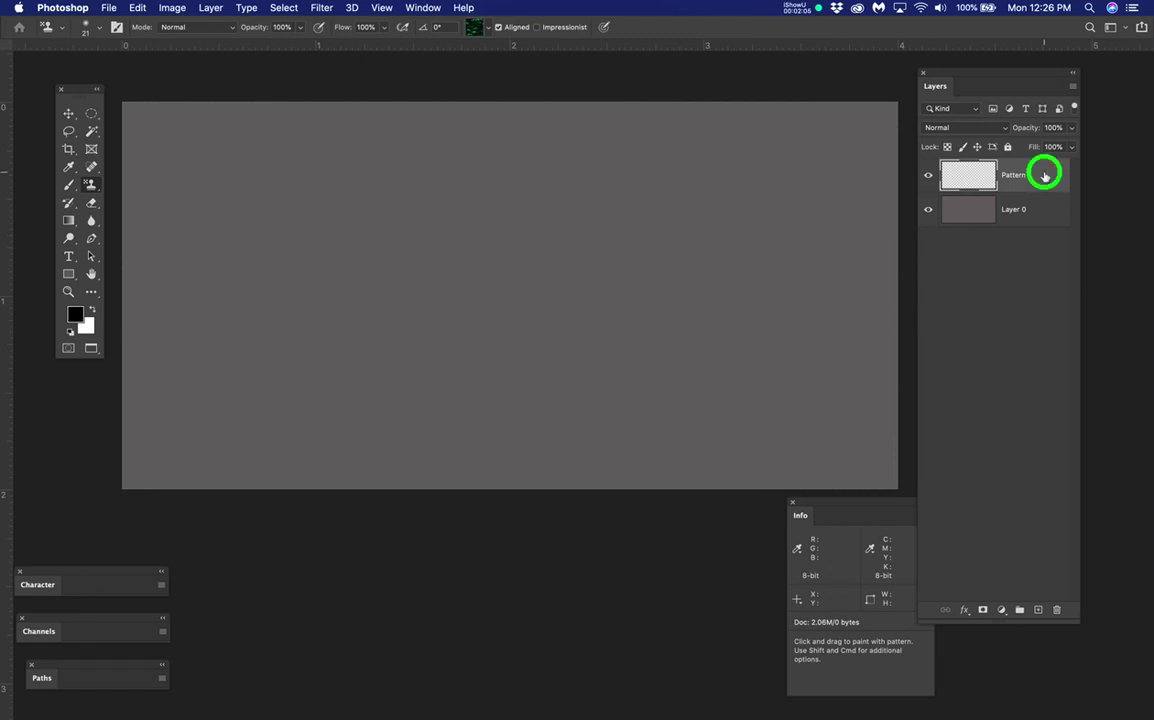
# - Open the layer style settings of the Pattern layer and enable Pattern Overlay
pyautogui.doubleClick(1045, 176)
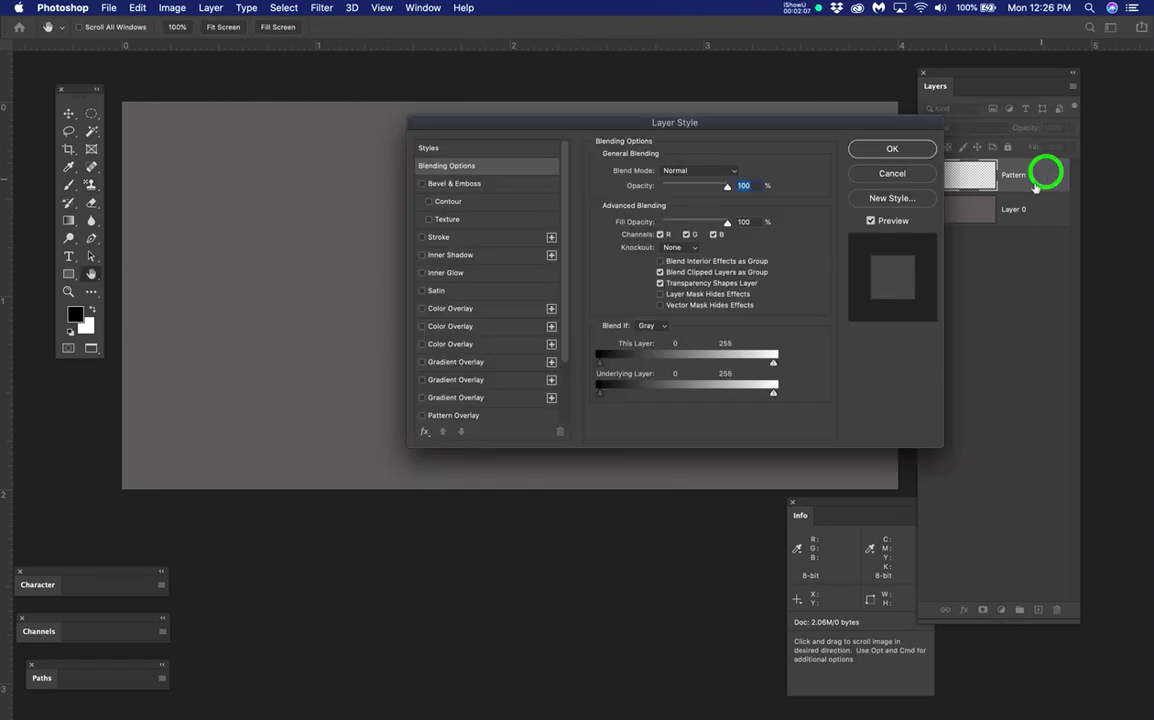
pyautogui.click(892, 172)
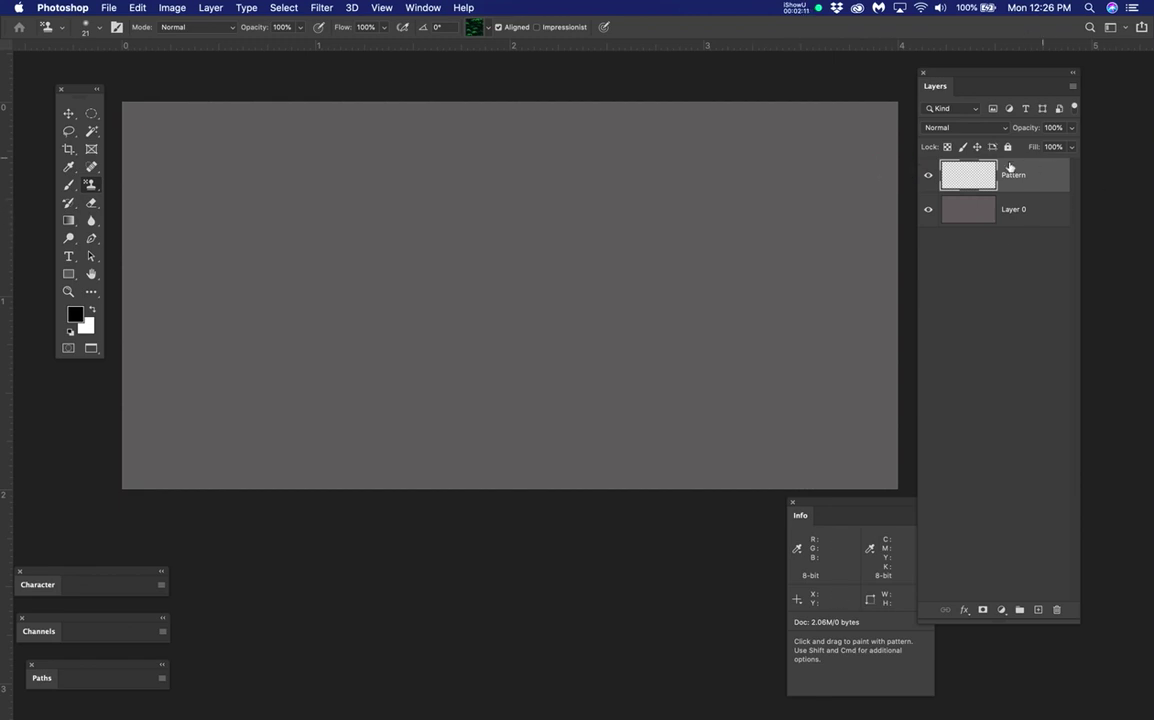
pyautogui.click(960, 176)
pyautogui.click(1043, 177)
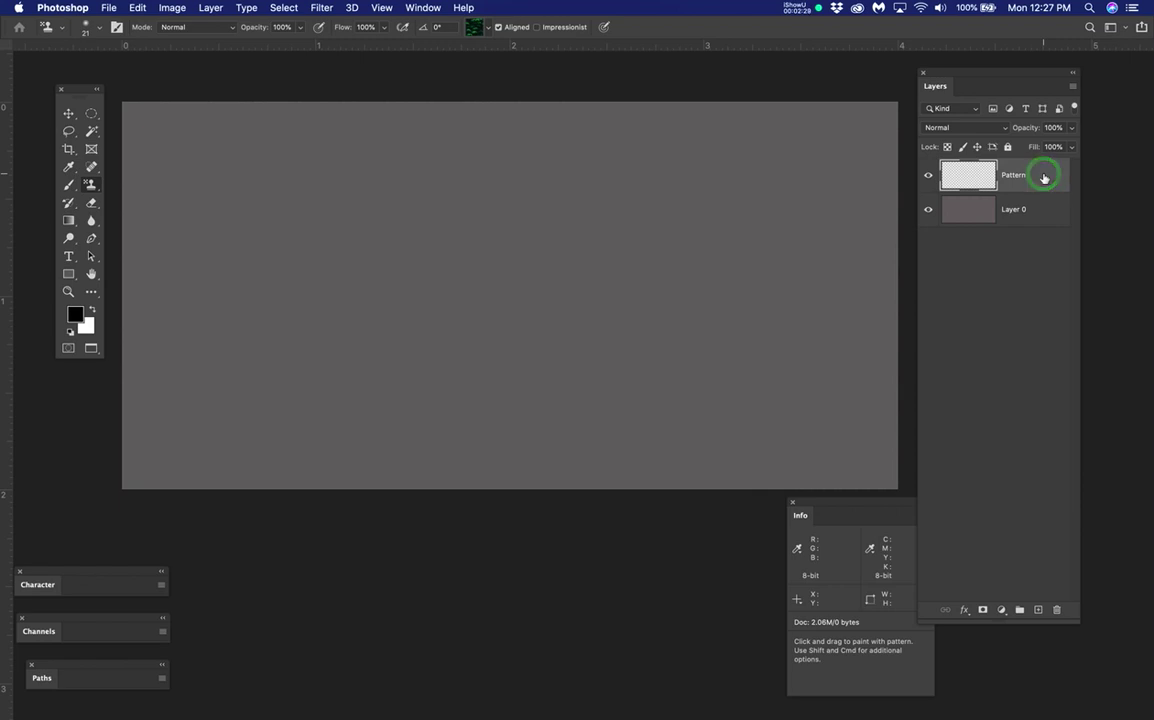
pyautogui.click(1043, 176)
pyautogui.doubleClick(1043, 176)
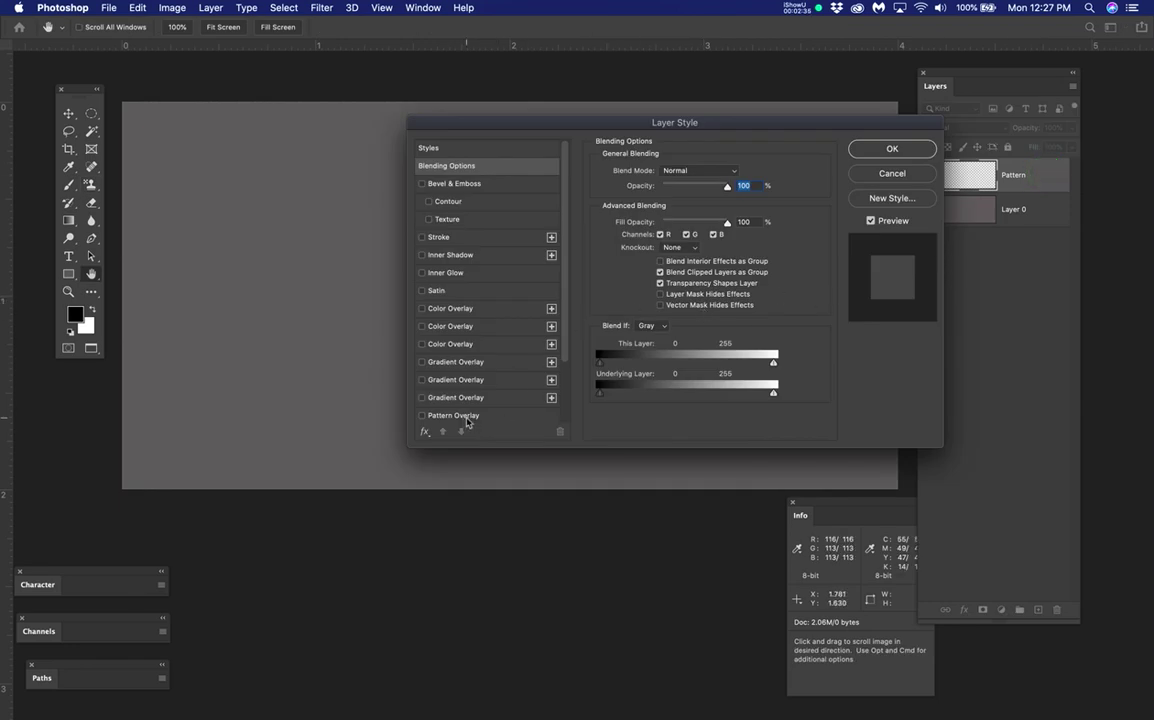
pyautogui.scroll(-1, 480, 400)
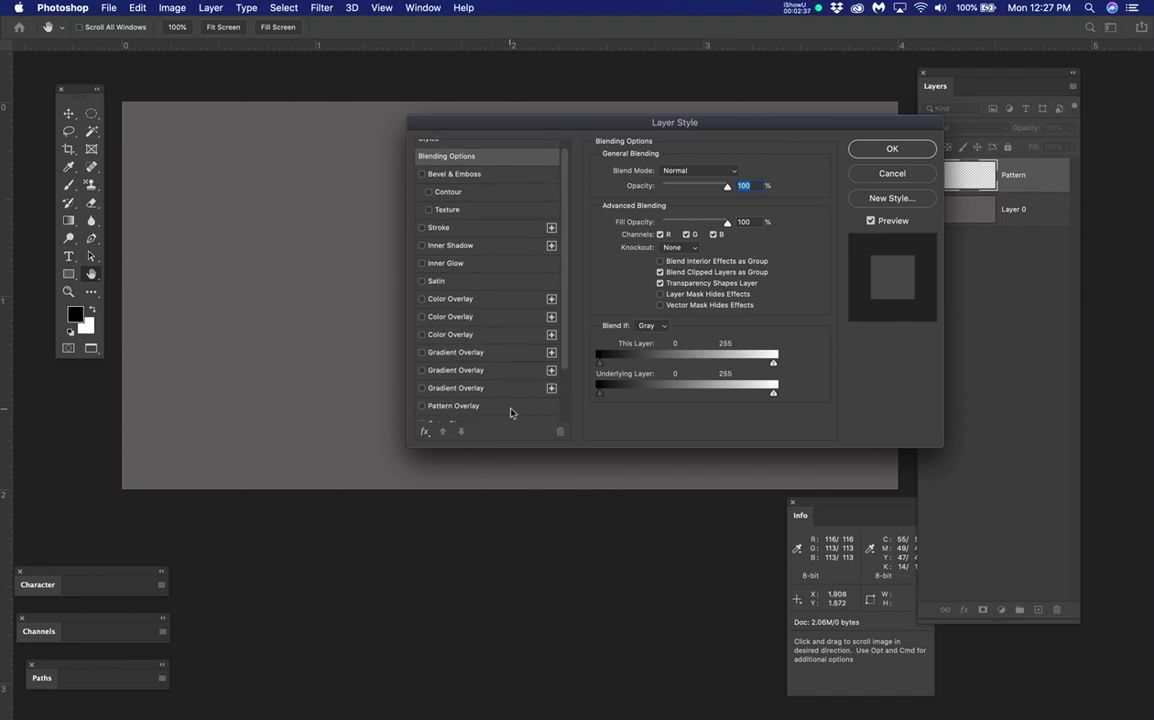
pyautogui.click(508, 408)
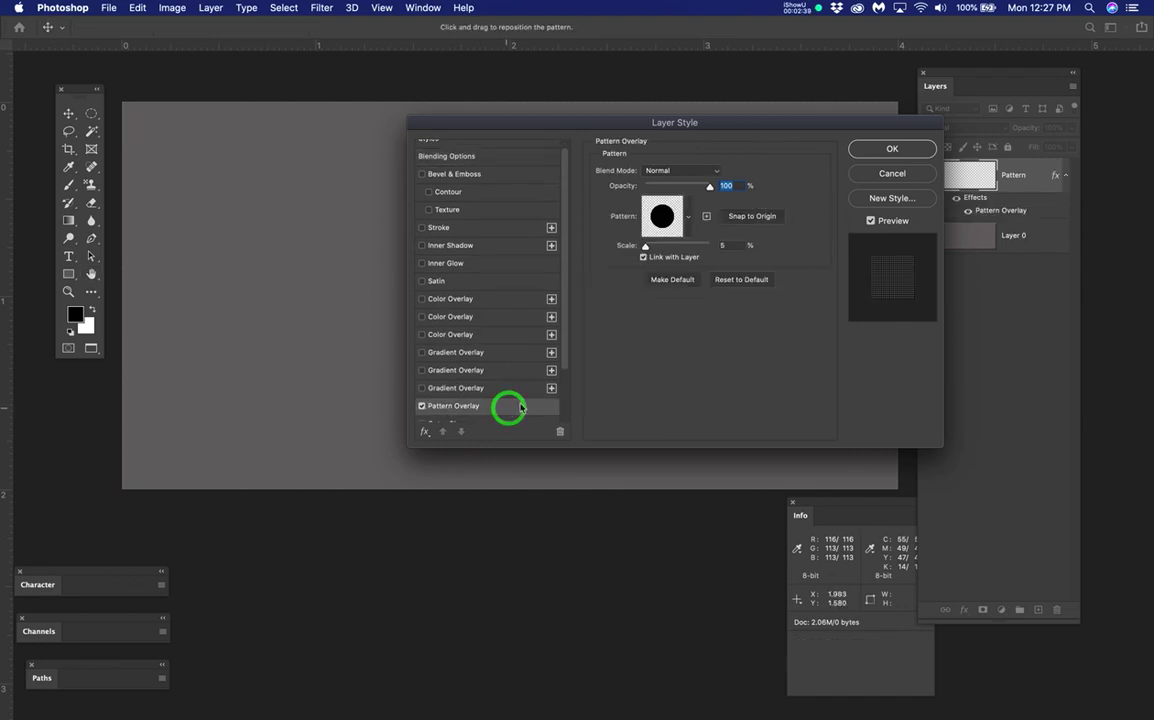
# - Examine the overlay patterns available in the Trees, Grass and Water groups, then cancel the layer style
pyautogui.click(689, 217)
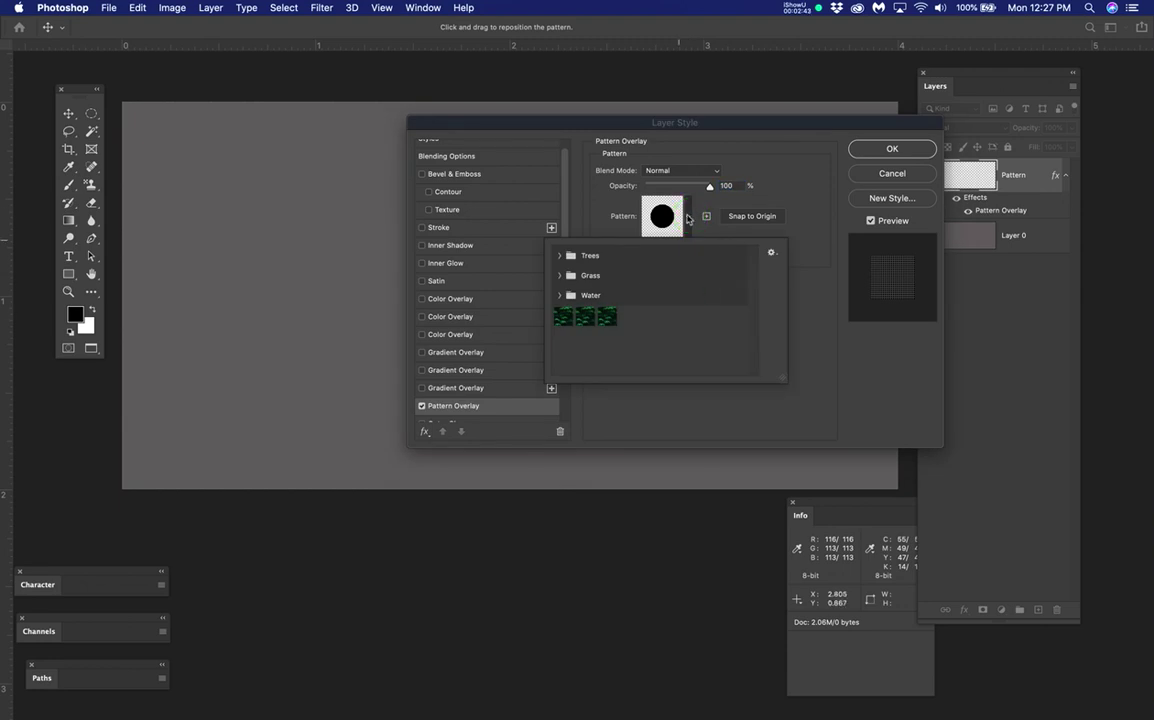
pyautogui.click(590, 257)
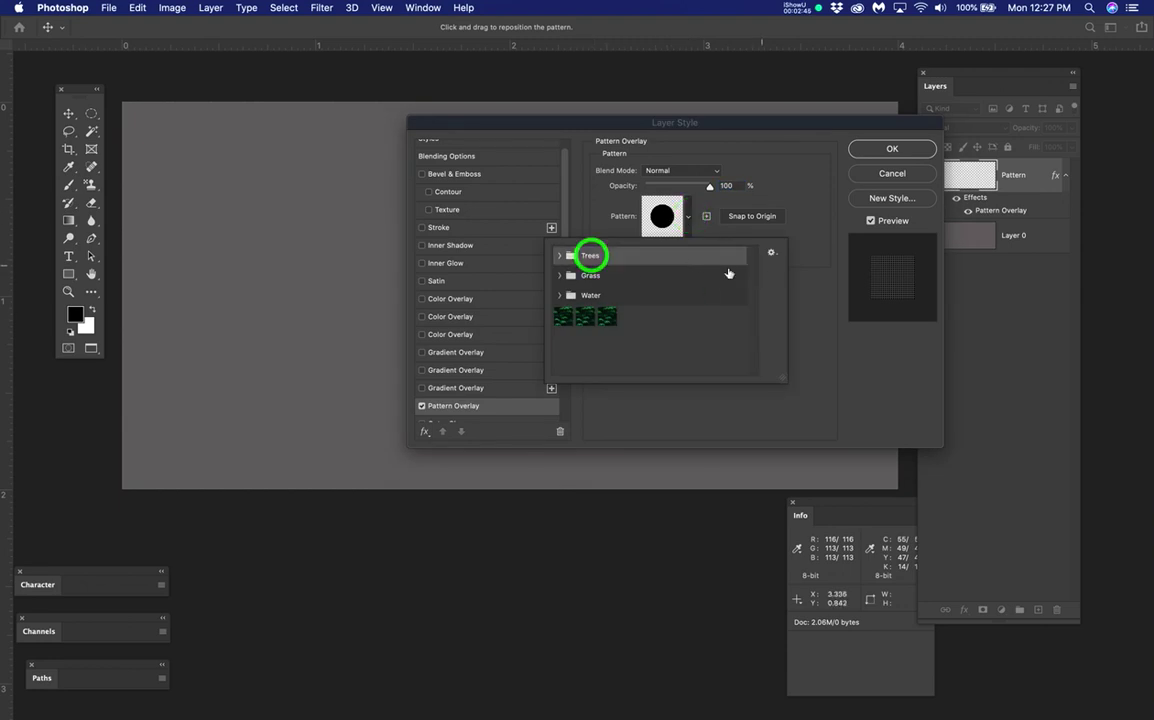
pyautogui.click(652, 347)
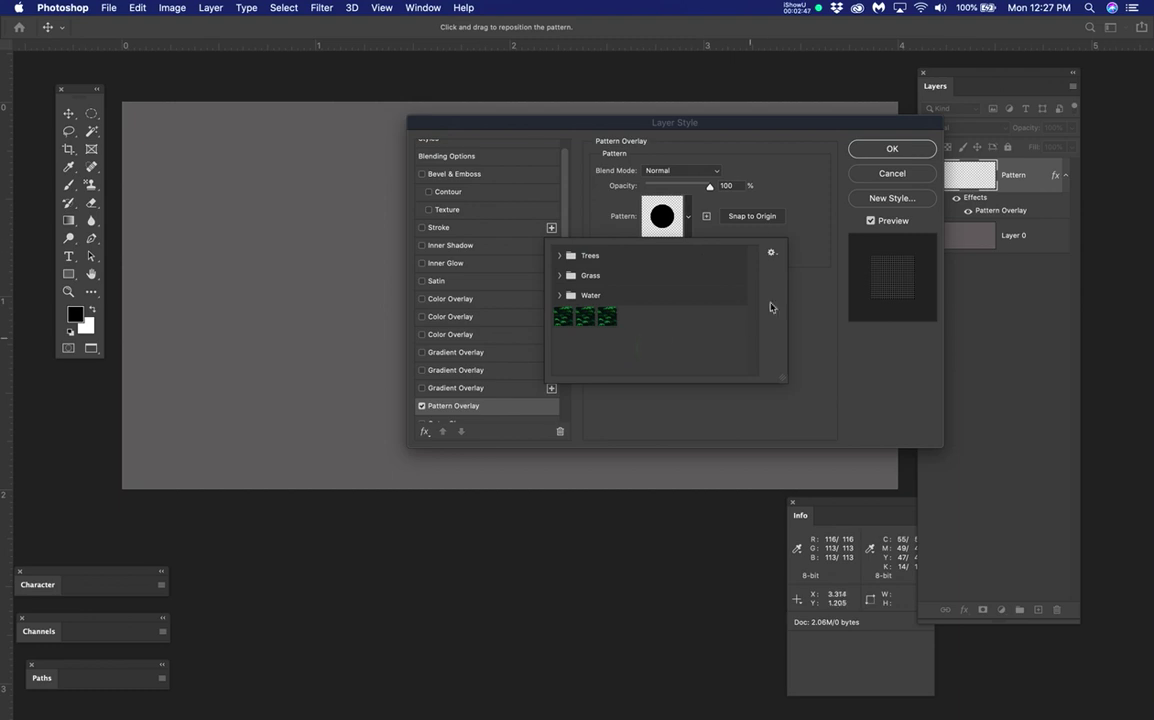
pyautogui.click(662, 327)
pyautogui.click(560, 295)
pyautogui.click(560, 275)
pyautogui.click(559, 255)
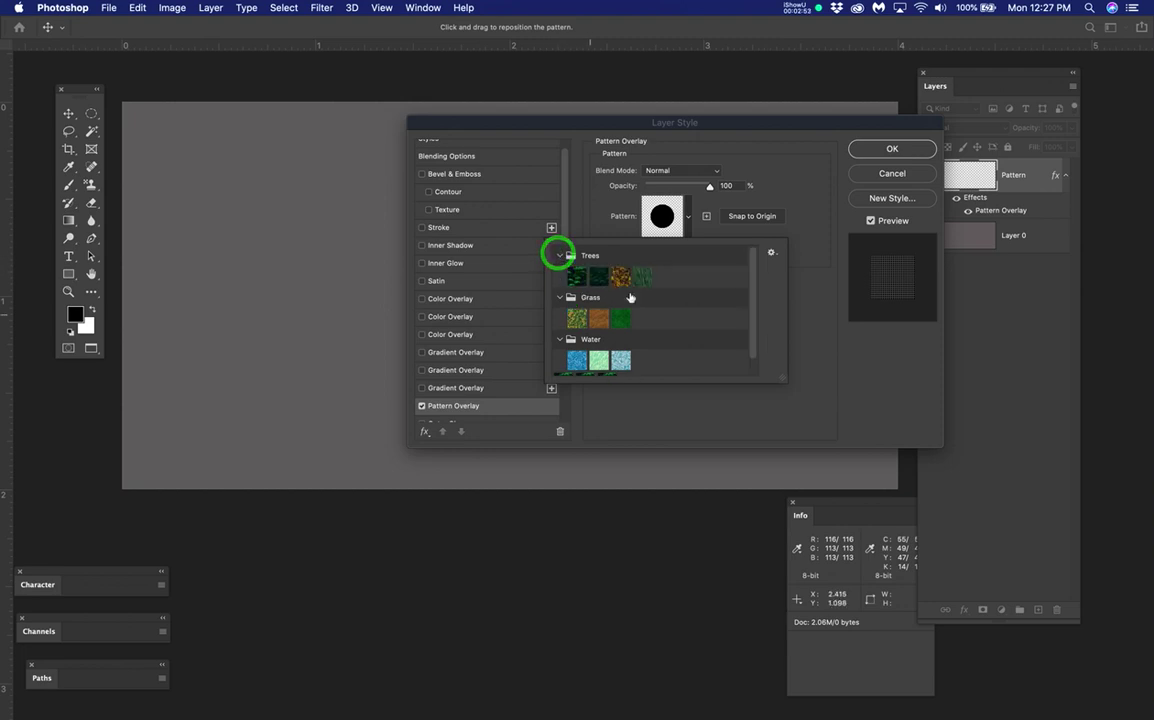
pyautogui.click(752, 361)
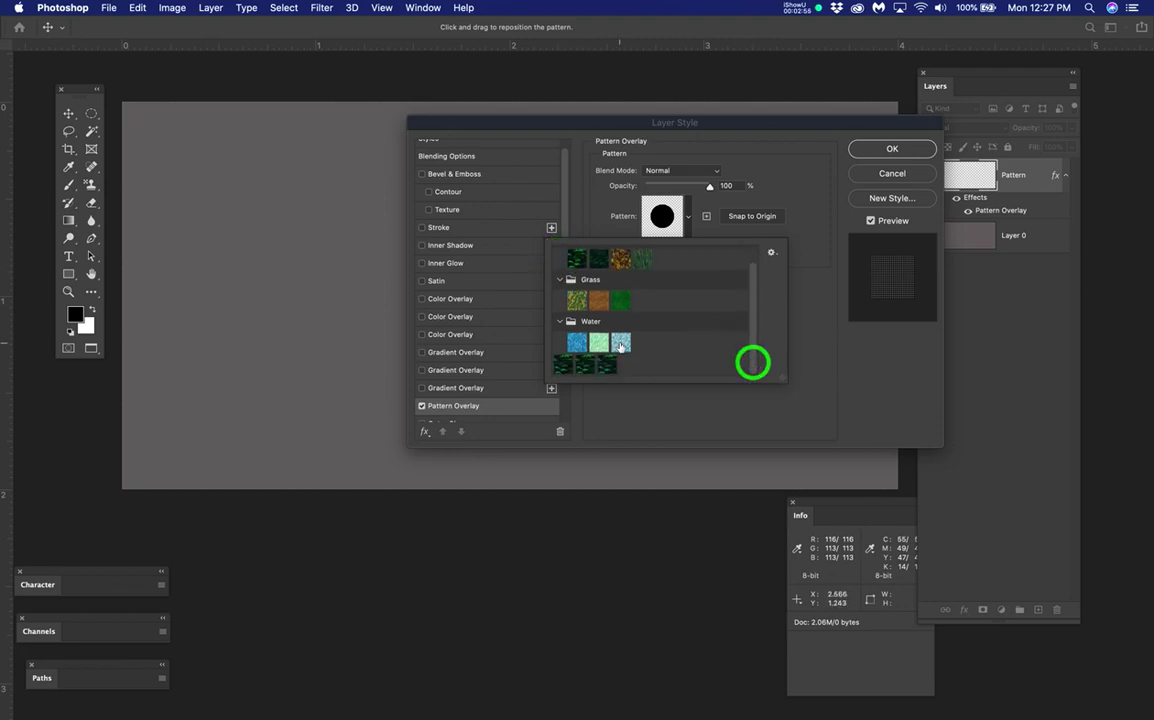
pyautogui.click(817, 342)
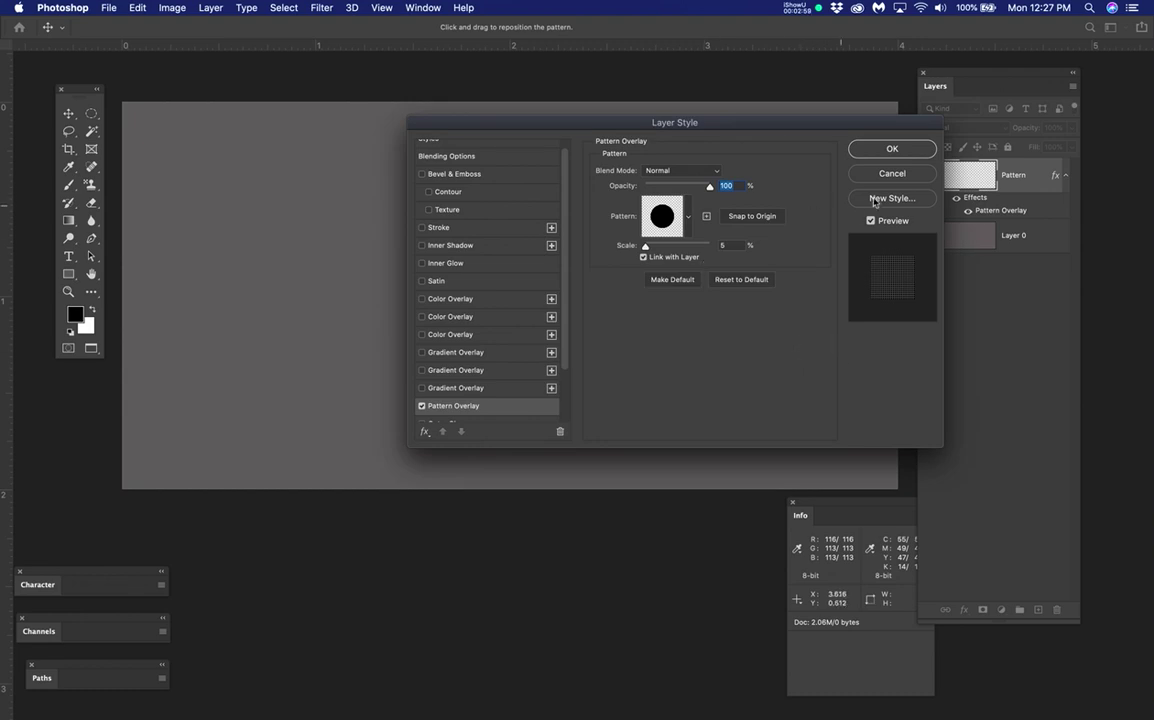
pyautogui.click(888, 174)
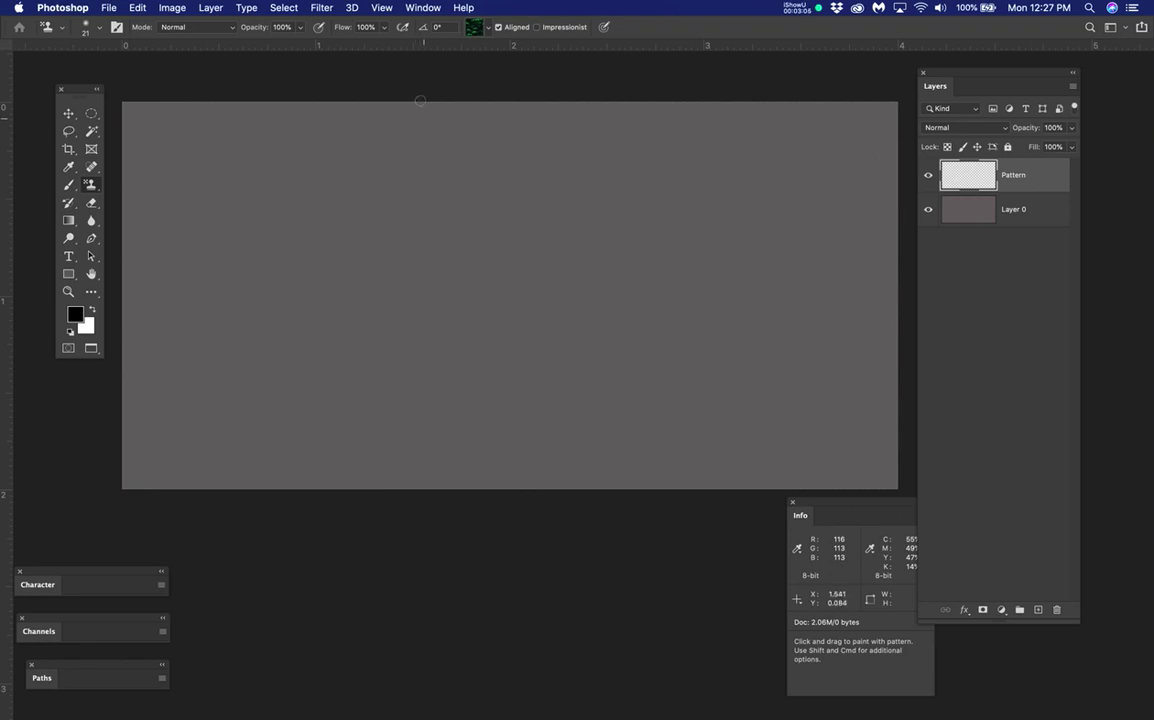
# - Bring the Dots.png document forward and select its Layer 1
pyautogui.click(422, 7)
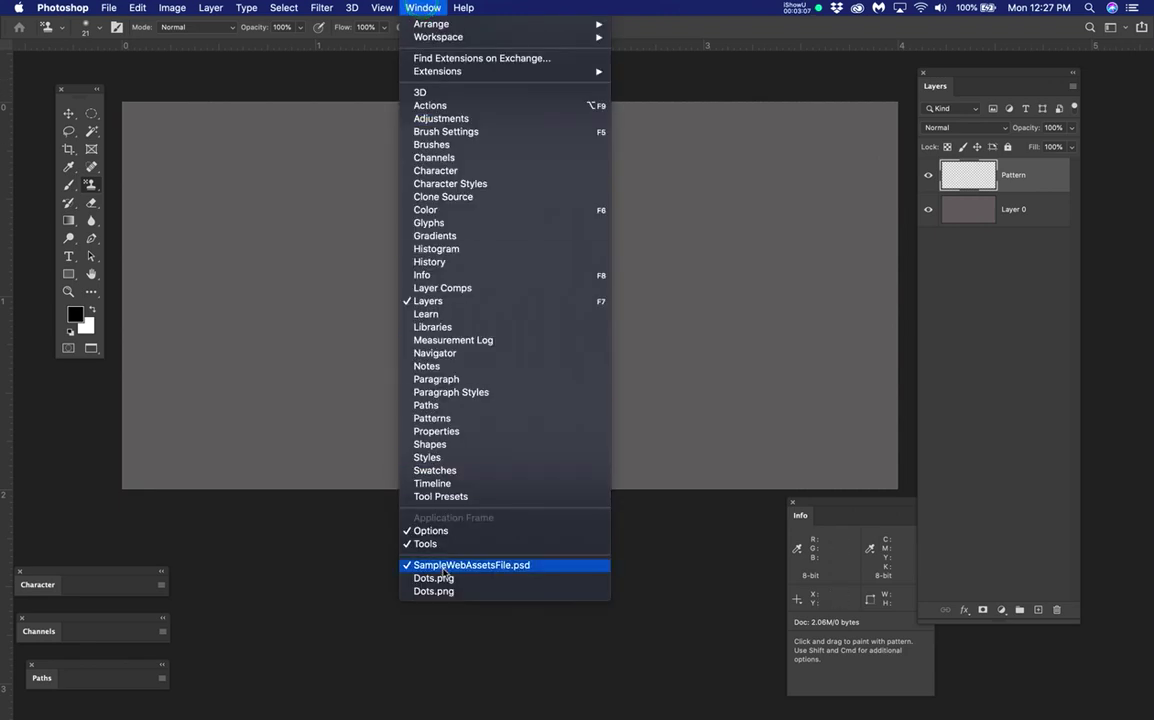
pyautogui.click(424, 592)
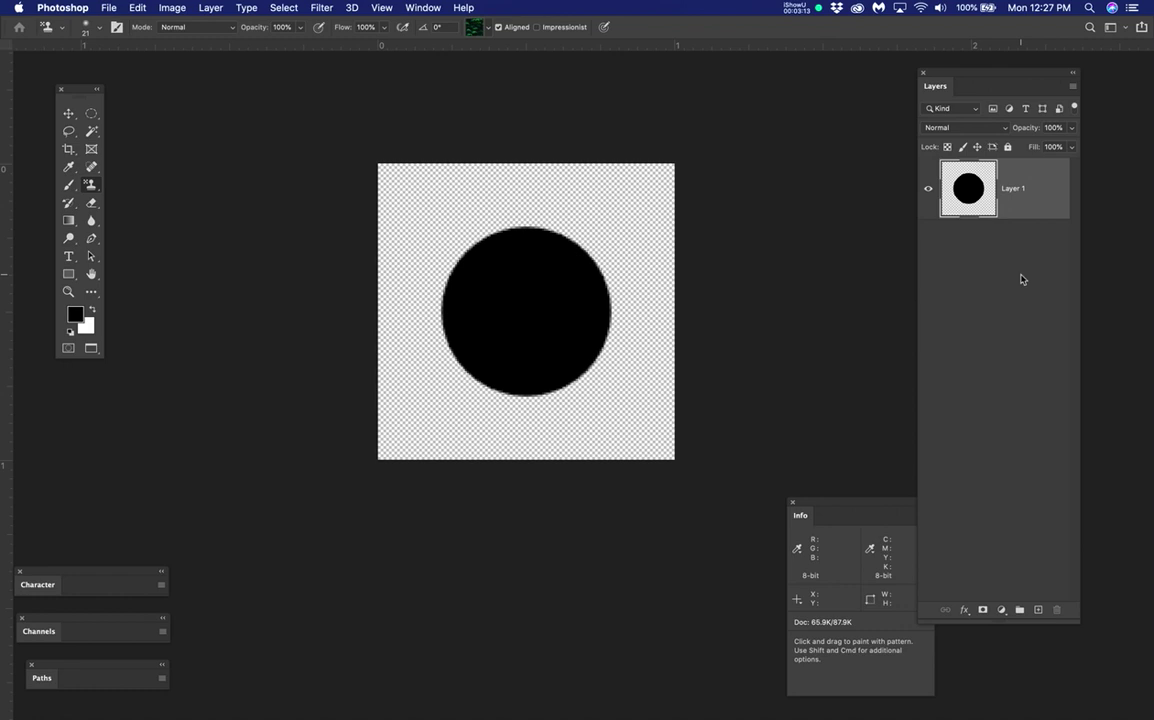
pyautogui.click(1044, 187)
pyautogui.click(1041, 240)
pyautogui.click(1048, 187)
# - Define a new pattern from the black dot and name it Dots3
pyautogui.click(137, 8)
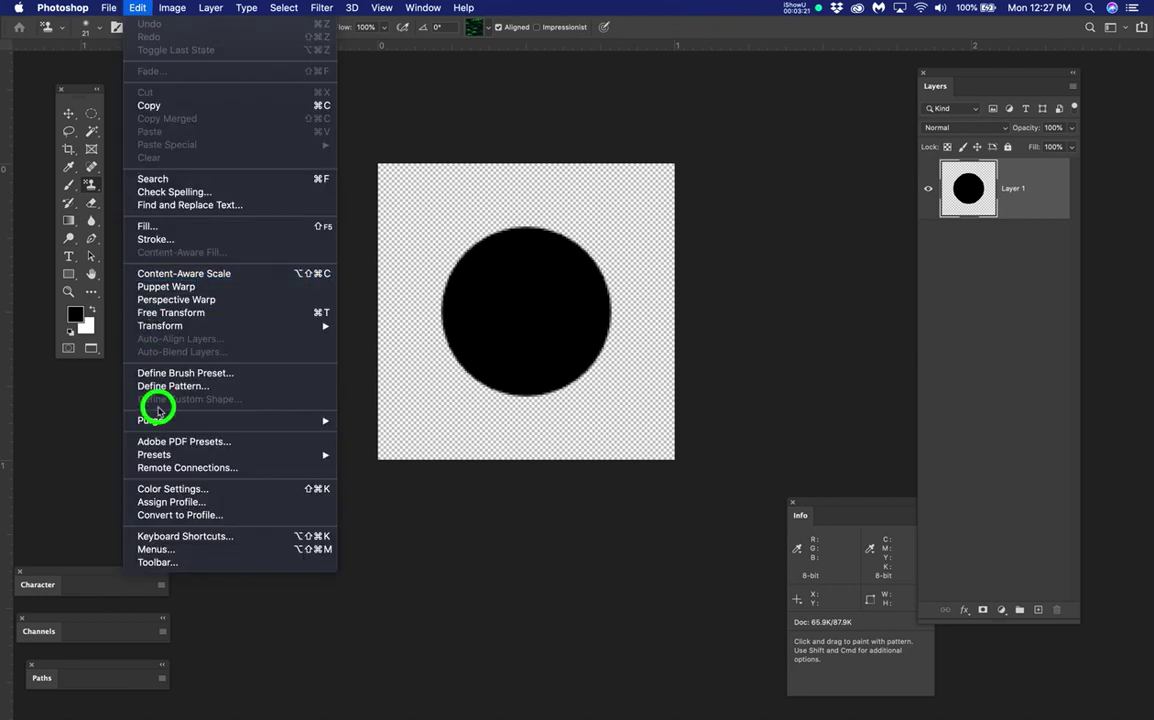
pyautogui.click(172, 384)
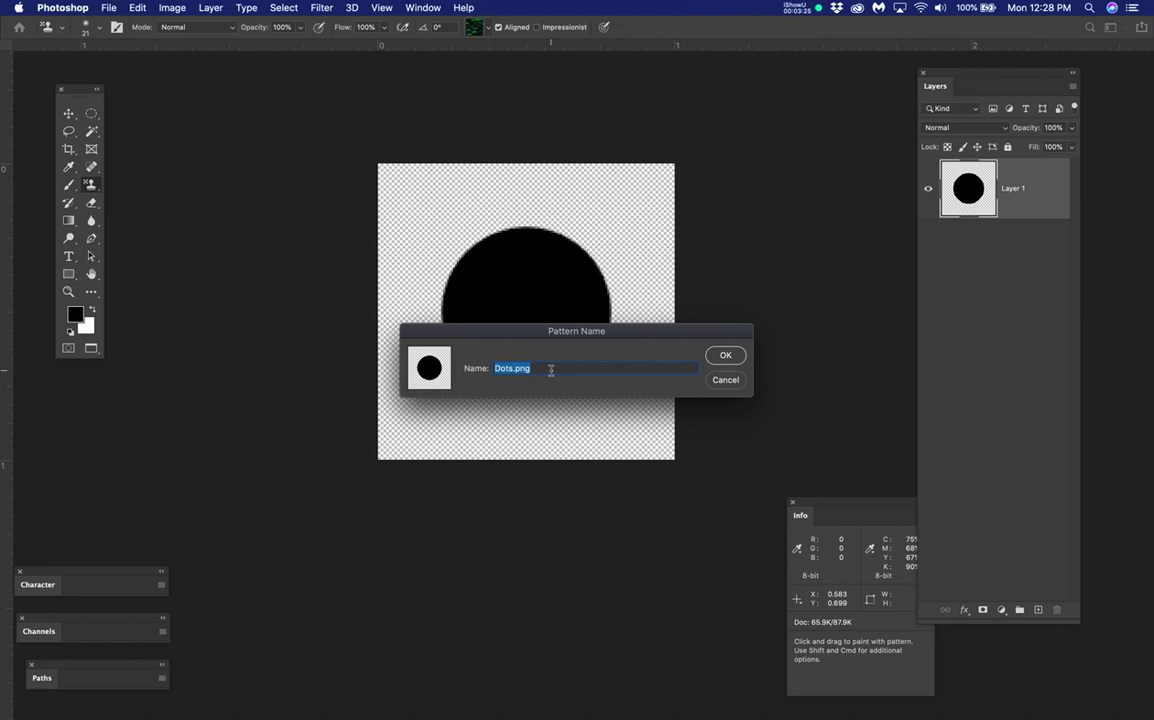
pyautogui.write('Dots')
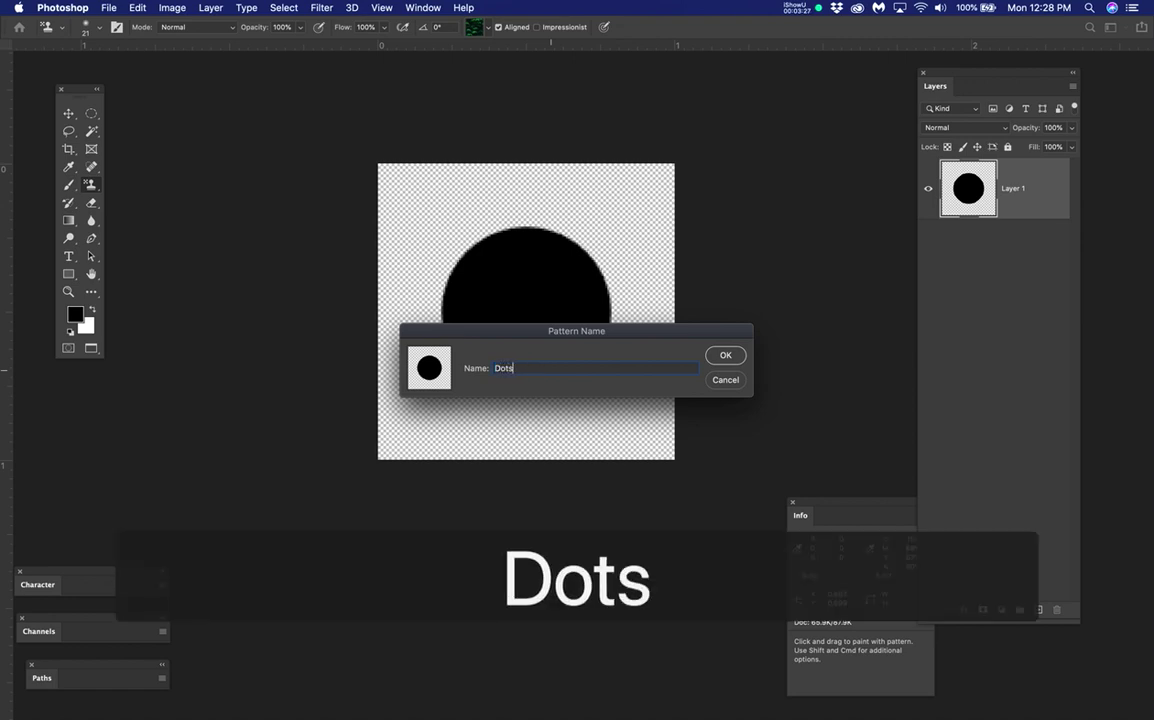
pyautogui.write('3')
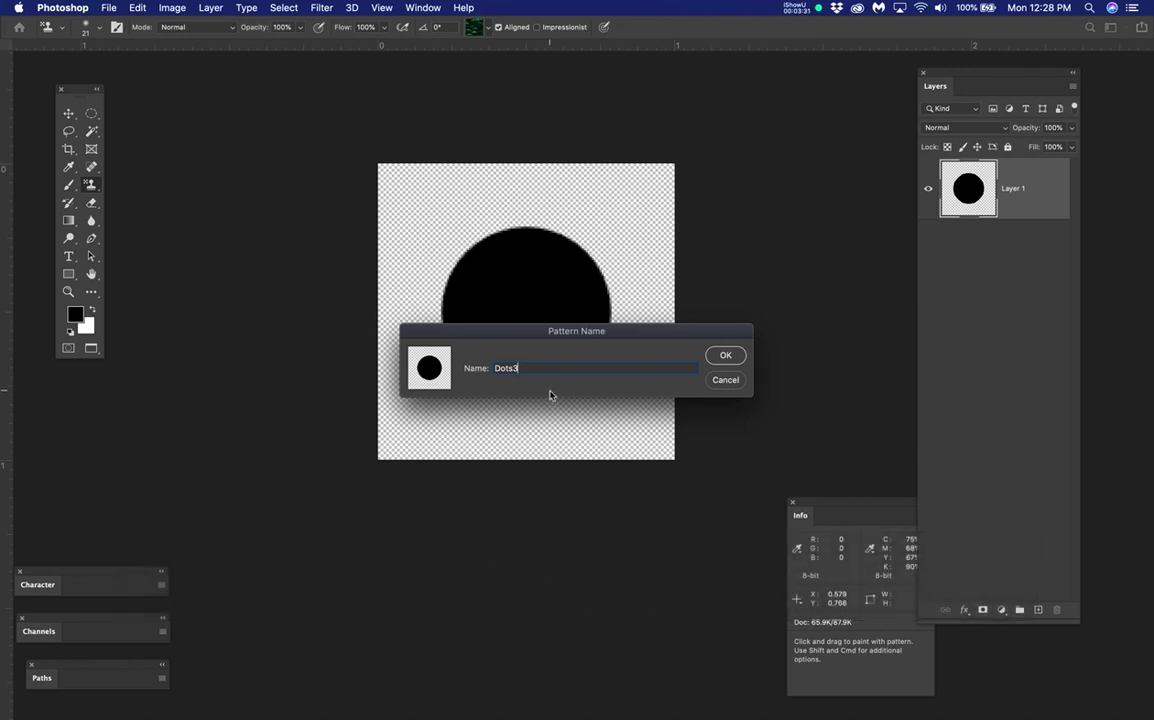
pyautogui.click(721, 354)
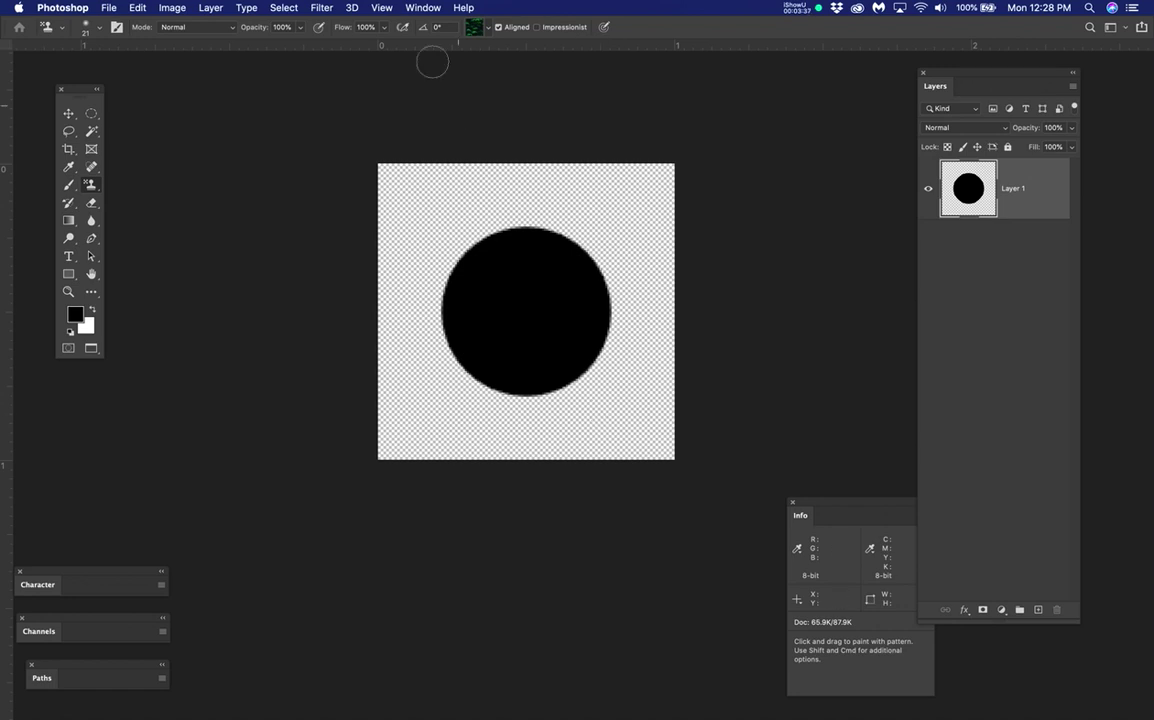
# - Return to SampleWebAssetsFile.psd, compare the canvas with Layer 0 hidden and shown, and select the Pattern layer
pyautogui.click(422, 7)
pyautogui.moveTo(419, 45); pyautogui.dragTo(447, 564)
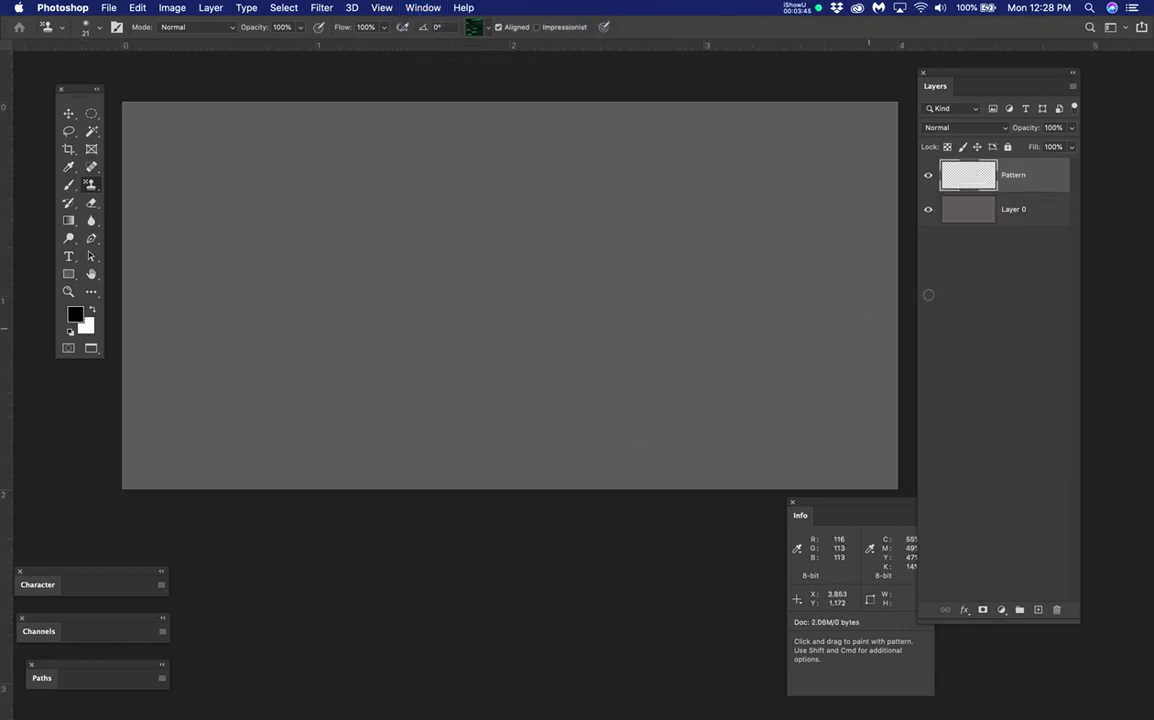
pyautogui.click(928, 210)
pyautogui.click(928, 210)
pyautogui.click(928, 210)
pyautogui.click(928, 210)
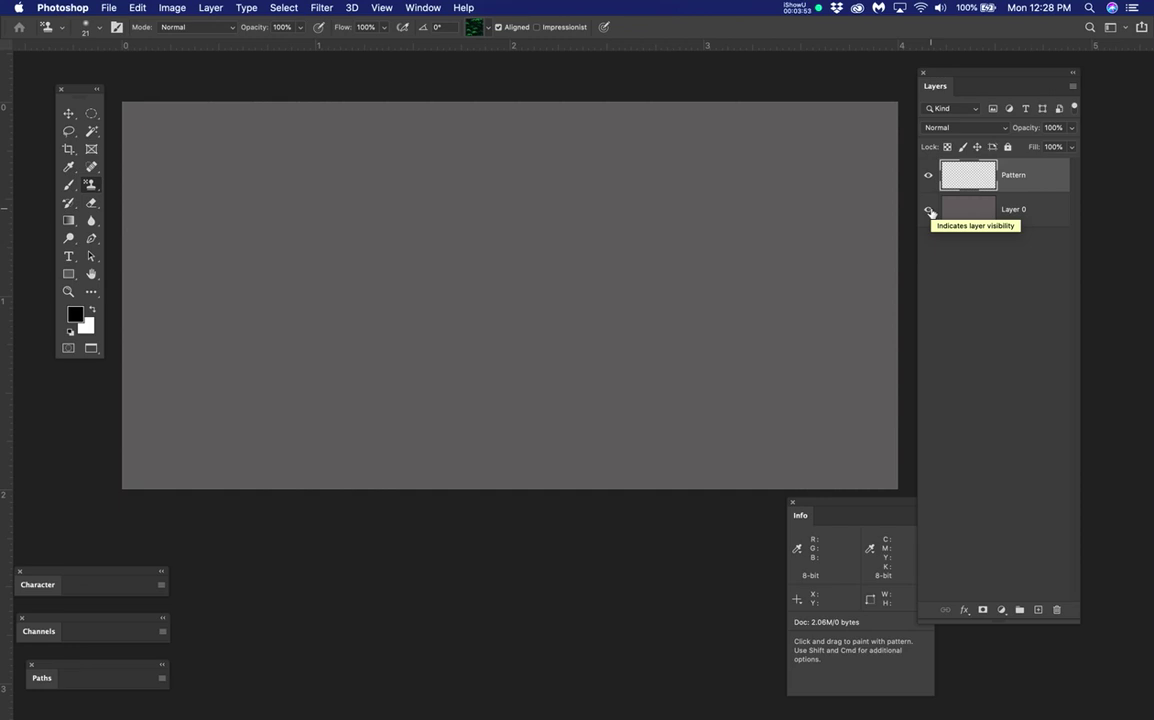
pyautogui.click(1044, 176)
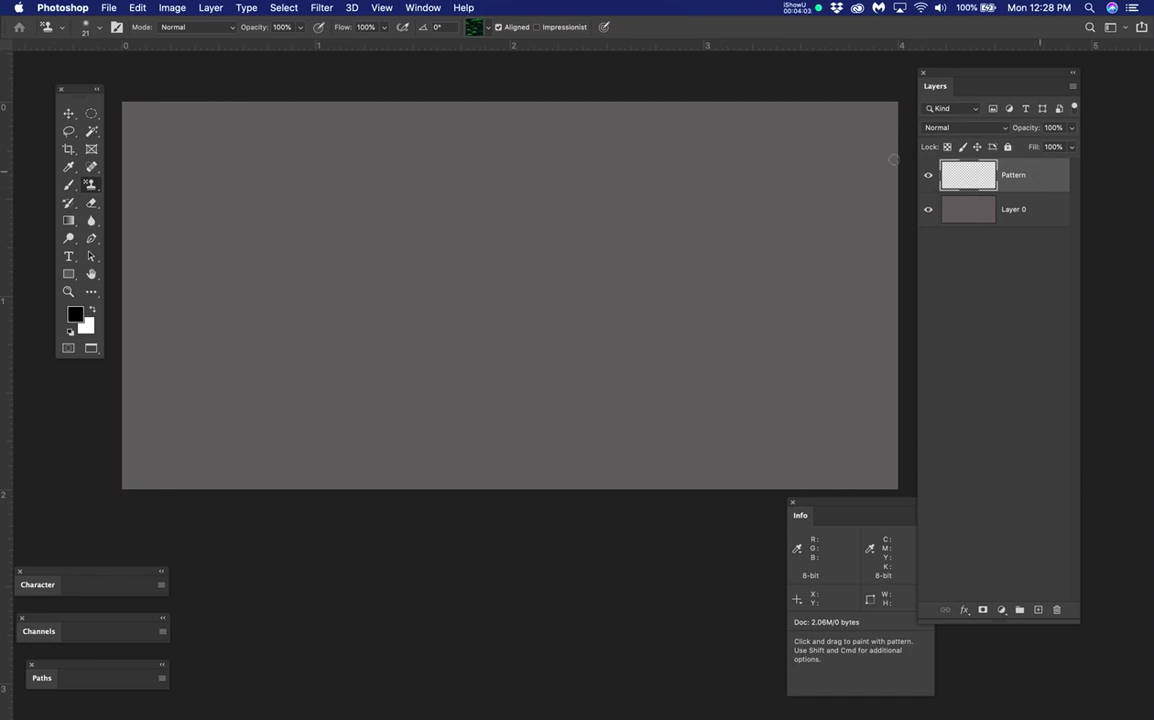
pyautogui.click(1041, 172)
# - Move the tools palette over the canvas and inspect the foreground and background colors in the Color Picker, cancelling each without changes
pyautogui.click(86, 94)
pyautogui.moveTo(86, 94); pyautogui.dragTo(330, 136)
pyautogui.click(326, 362)
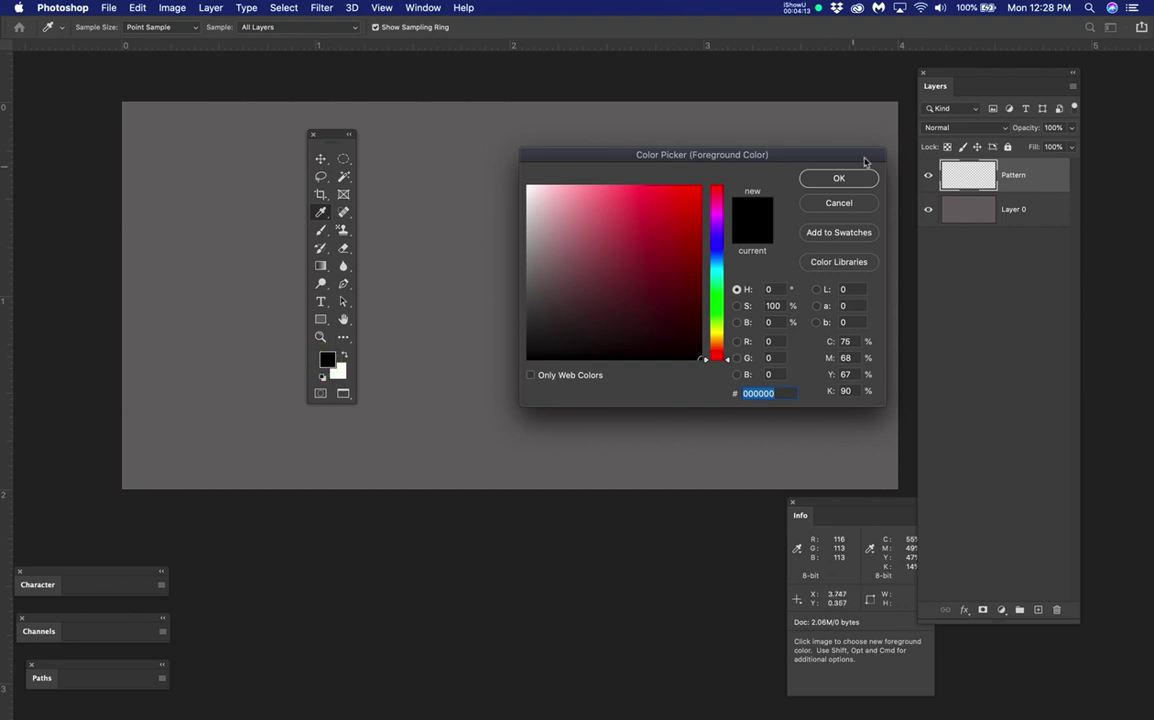
pyautogui.click(842, 203)
pyautogui.click(337, 371)
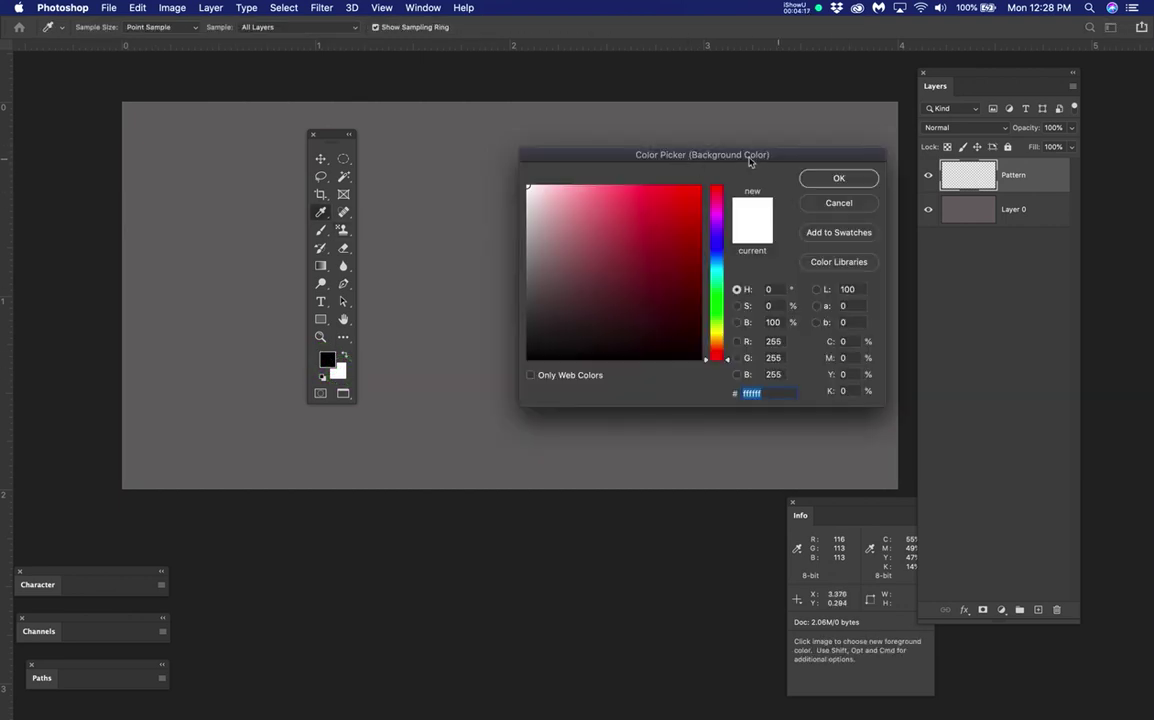
pyautogui.click(833, 205)
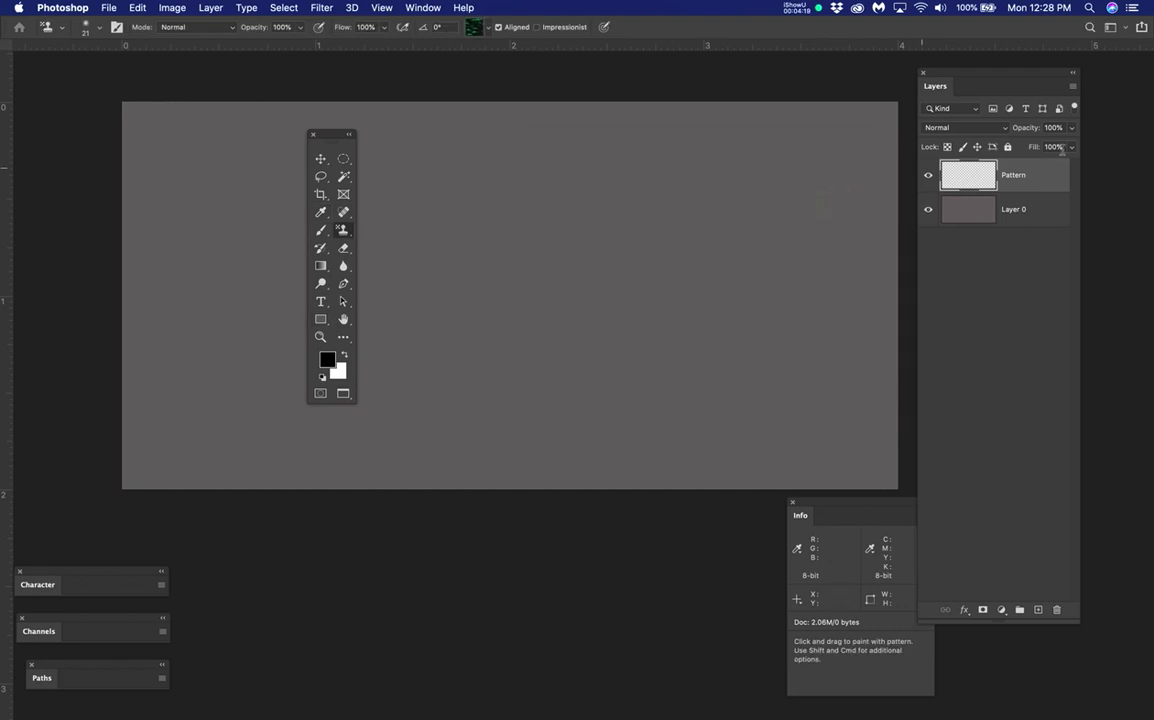
# - Try filling the Pattern layer with the white background color and undo the fill
pyautogui.click(1055, 181)
pyautogui.click(1043, 175)
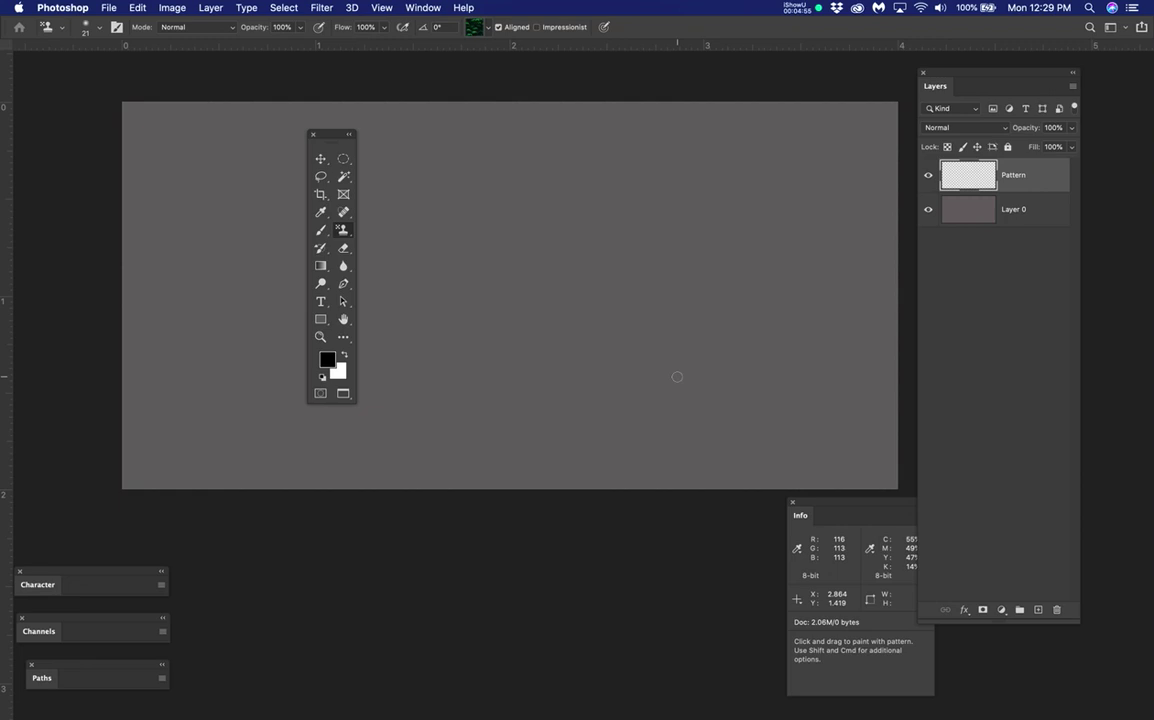
pyautogui.press('super+BackSpace')
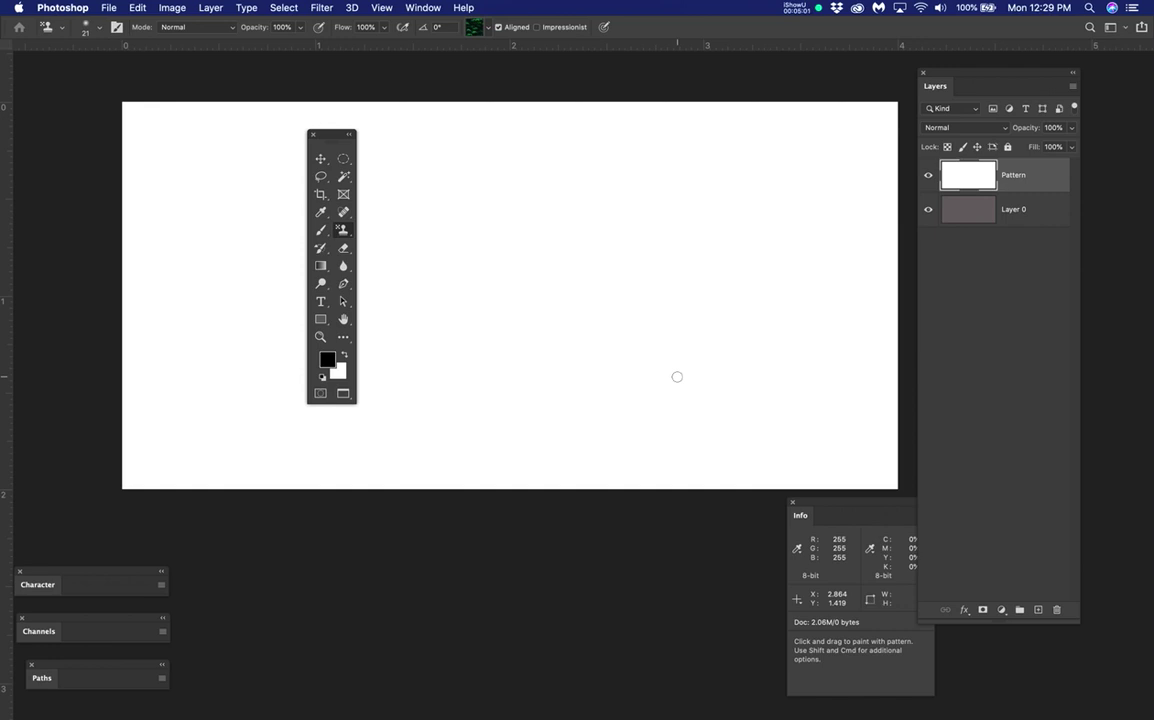
pyautogui.press('super+z')
# - Move the tools palette back beside the canvas and set the background color to white
pyautogui.moveTo(337, 138); pyautogui.dragTo(93, 135)
pyautogui.click(1049, 168)
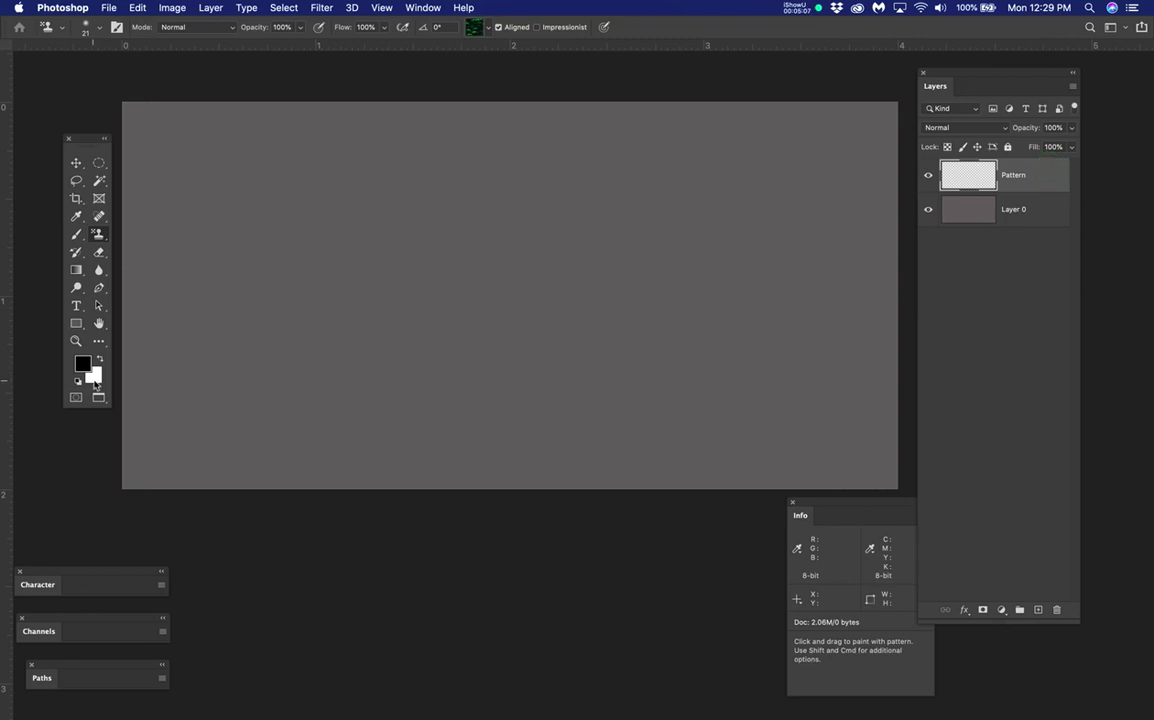
pyautogui.click(95, 378)
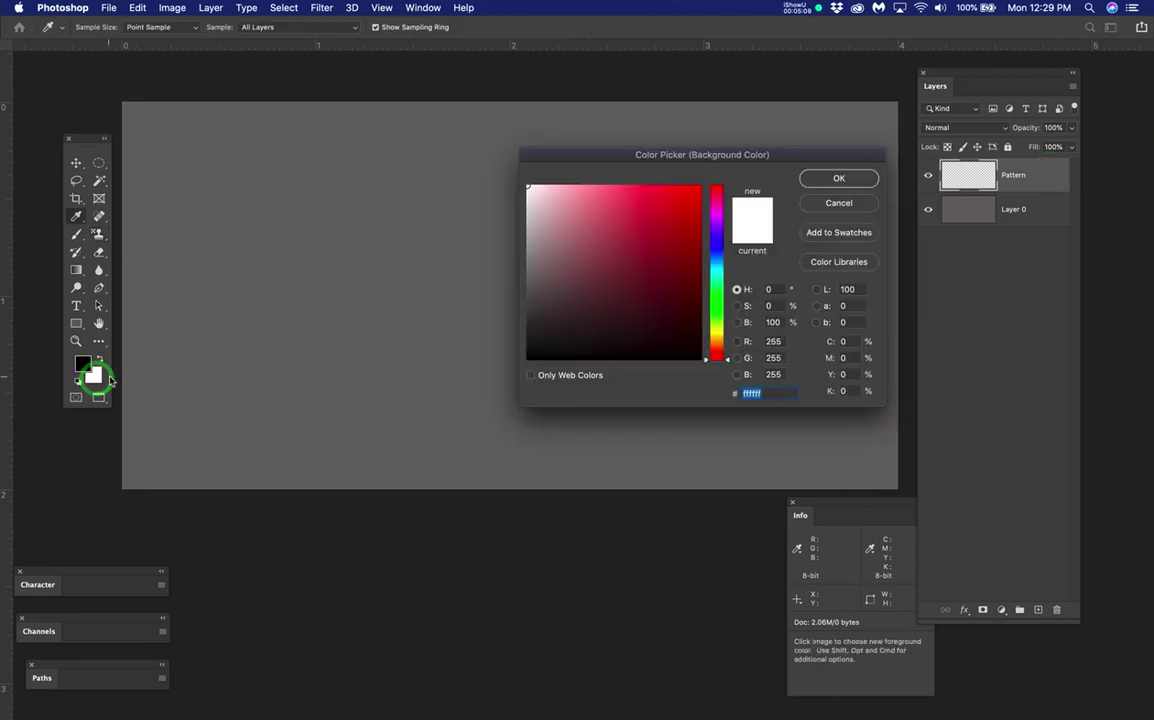
pyautogui.moveTo(611, 252)
pyautogui.mouseDown()
pyautogui.moveTo(590, 203)
pyautogui.moveTo(655, 314)
pyautogui.moveTo(675, 226)
pyautogui.moveTo(554, 180)
pyautogui.moveTo(510, 180)
pyautogui.moveTo(542, 205)
pyautogui.moveTo(507, 175)
pyautogui.mouseUp()
pyautogui.click(819, 177)
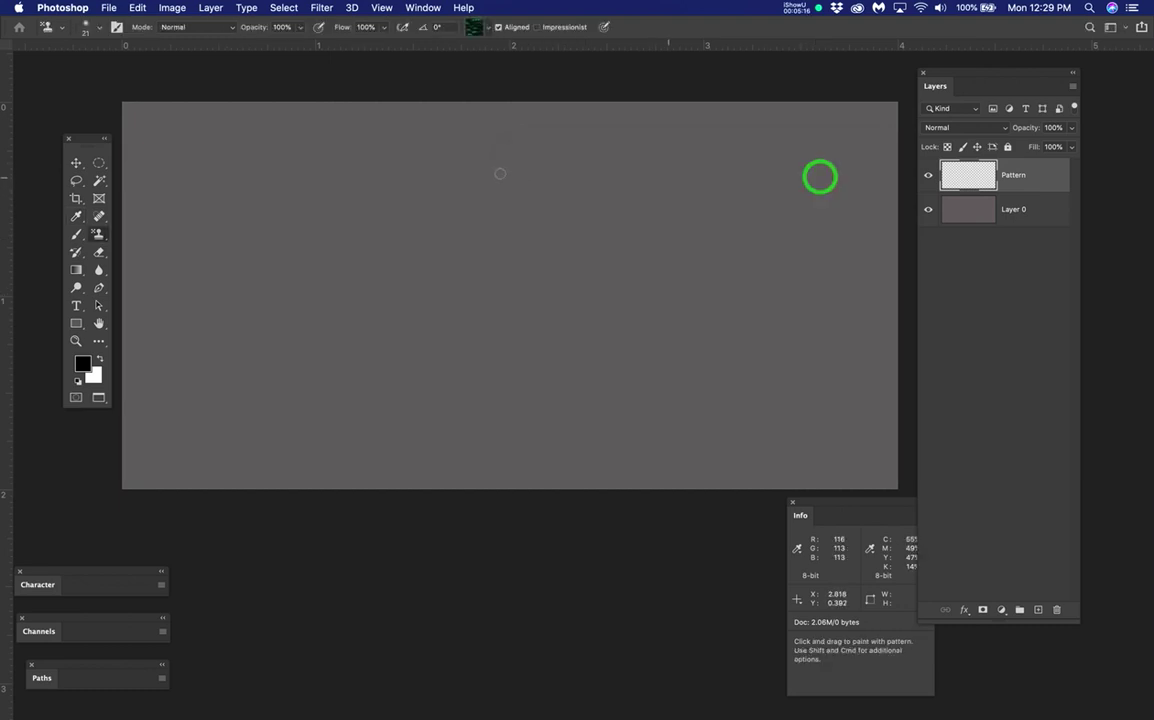
# - Fill the Pattern layer using the Fill command with Background Color as its contents
pyautogui.click(137, 7)
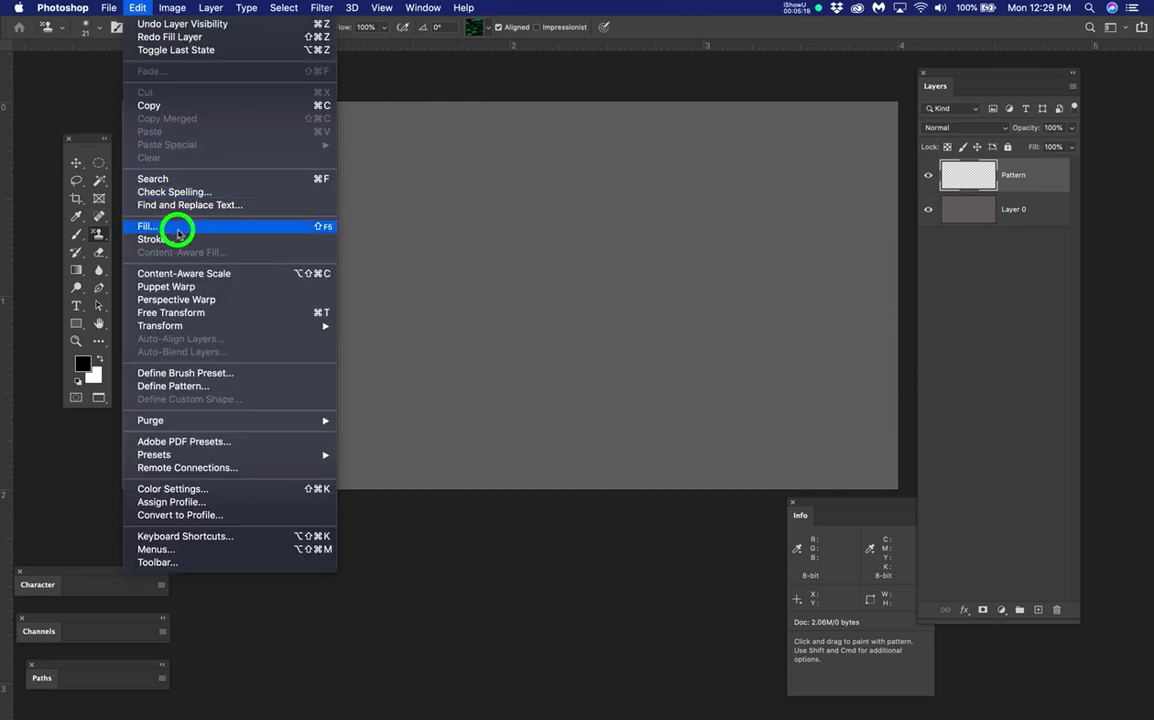
pyautogui.click(172, 227)
pyautogui.click(566, 282)
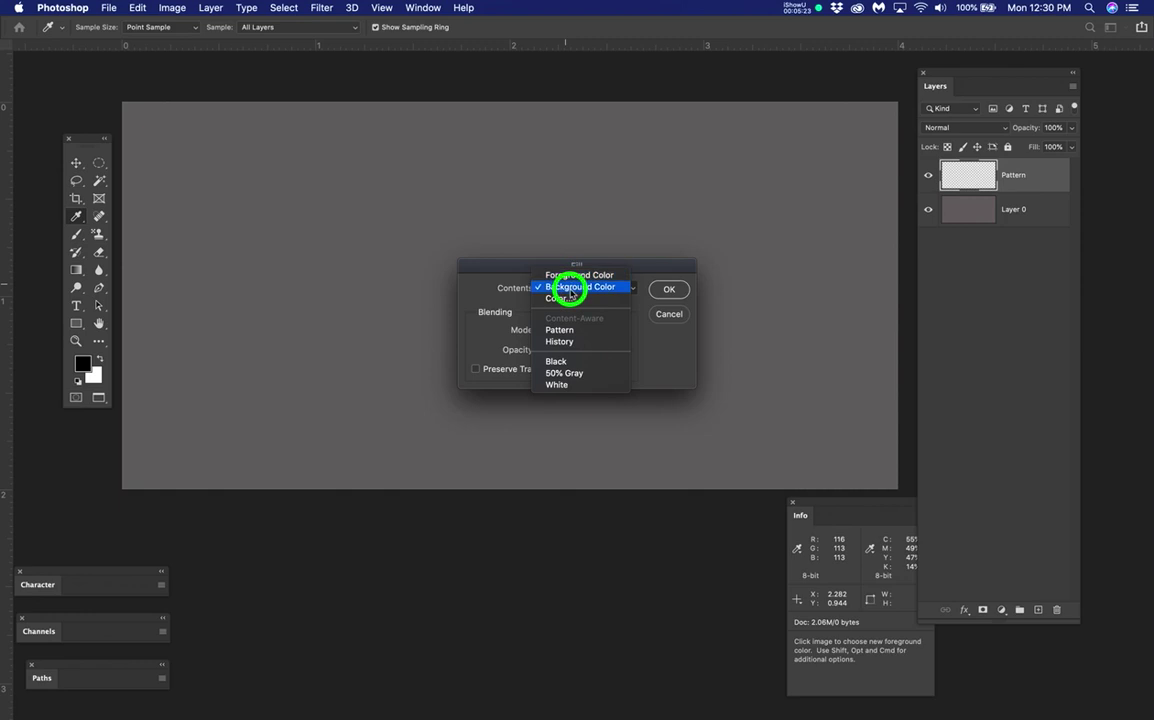
pyautogui.click(570, 288)
pyautogui.click(672, 290)
pyautogui.press('s')
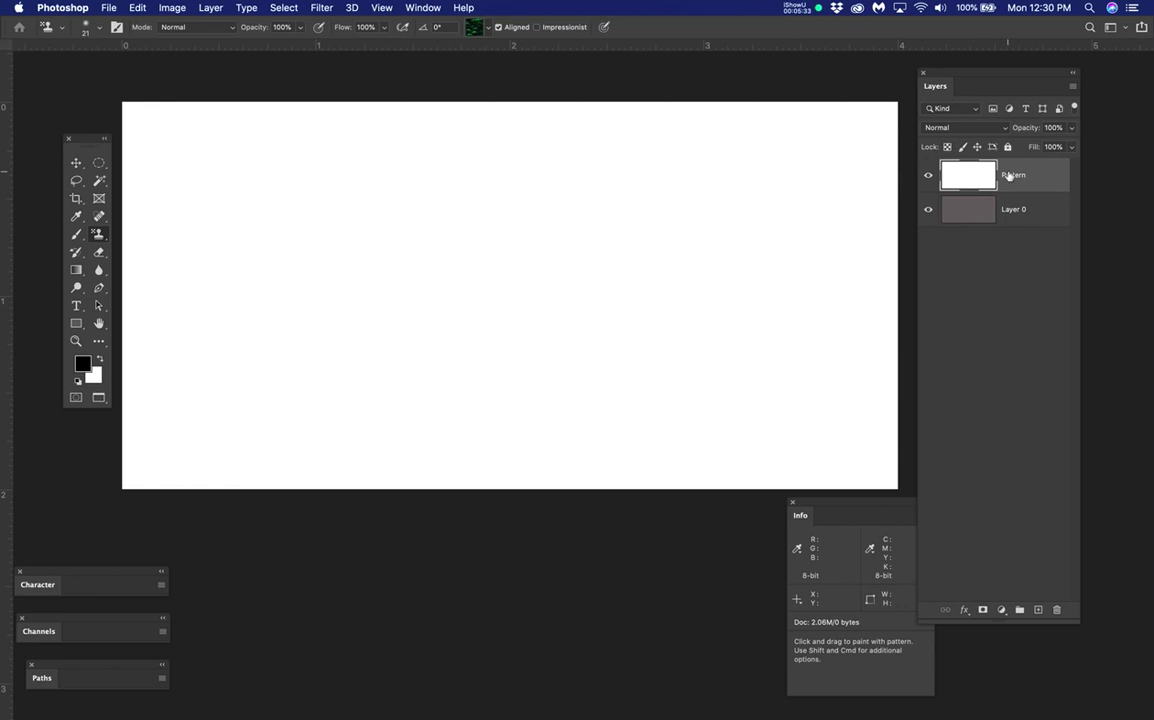
# - Open the layer style settings of the Pattern layer and enable Pattern Overlay
pyautogui.click(1045, 174)
pyautogui.doubleClick(1045, 174)
pyautogui.moveTo(742, 121); pyautogui.dragTo(547, 145)
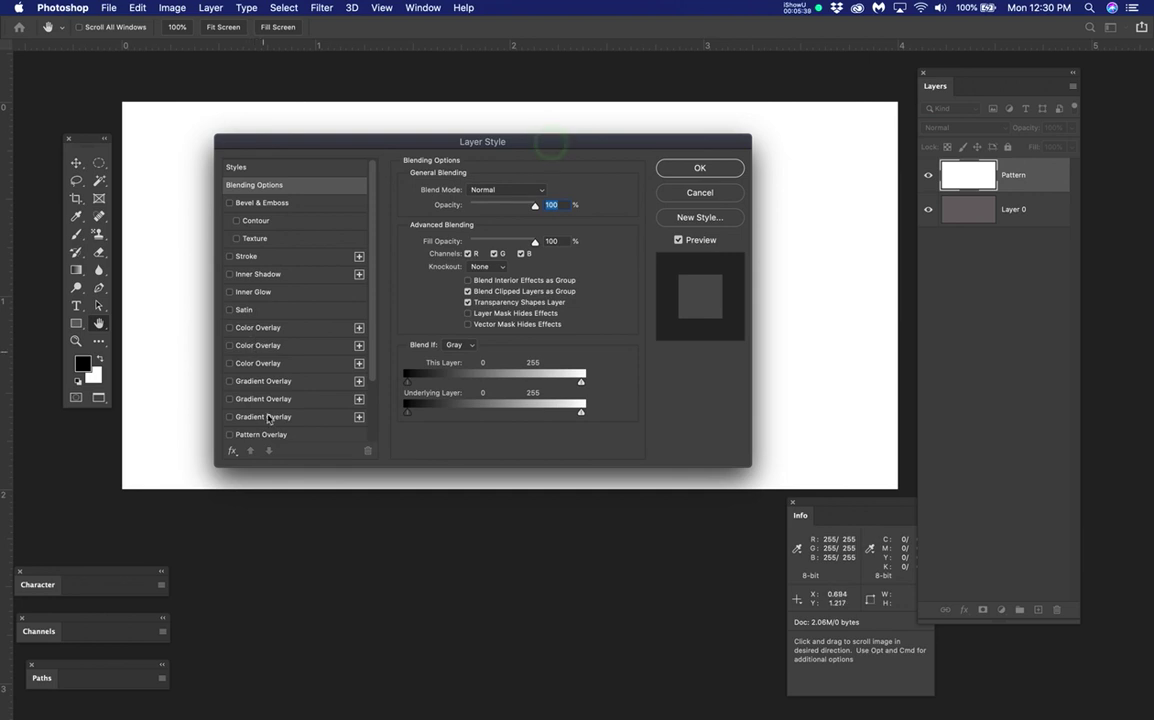
pyautogui.scroll(-1, 285, 420)
pyautogui.click(301, 420)
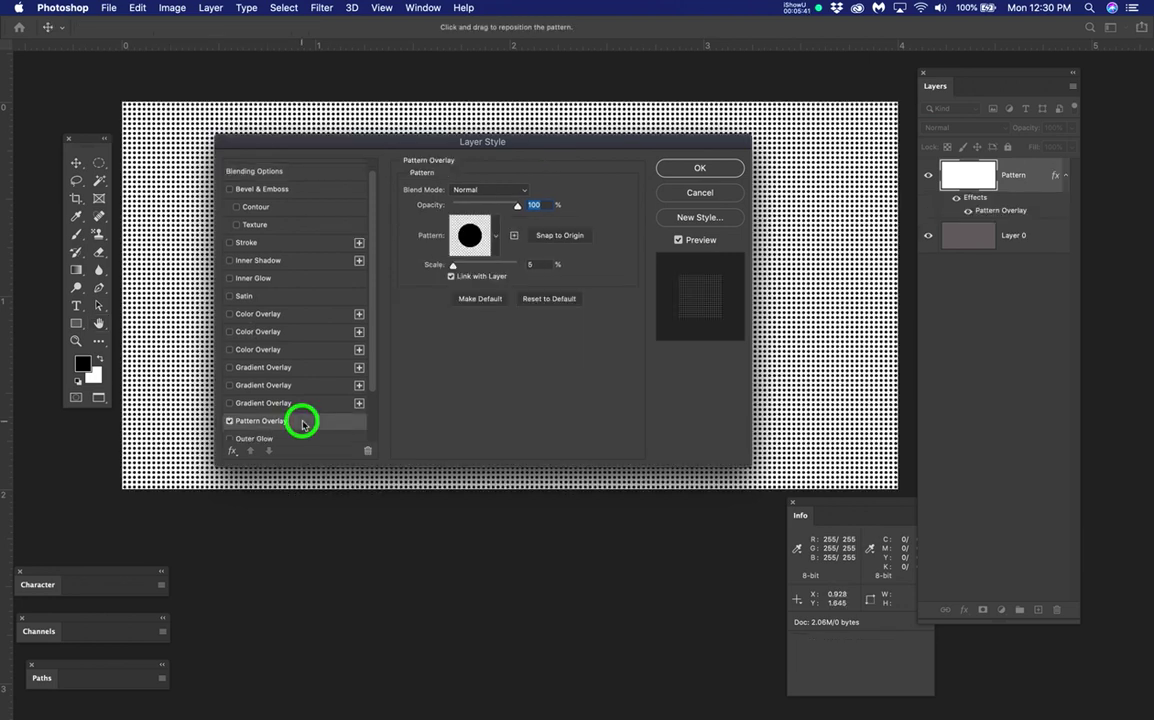
# - Preview the first Grass pattern as the overlay and choose the black dot pattern instead
pyautogui.click(494, 237)
pyautogui.click(386, 319)
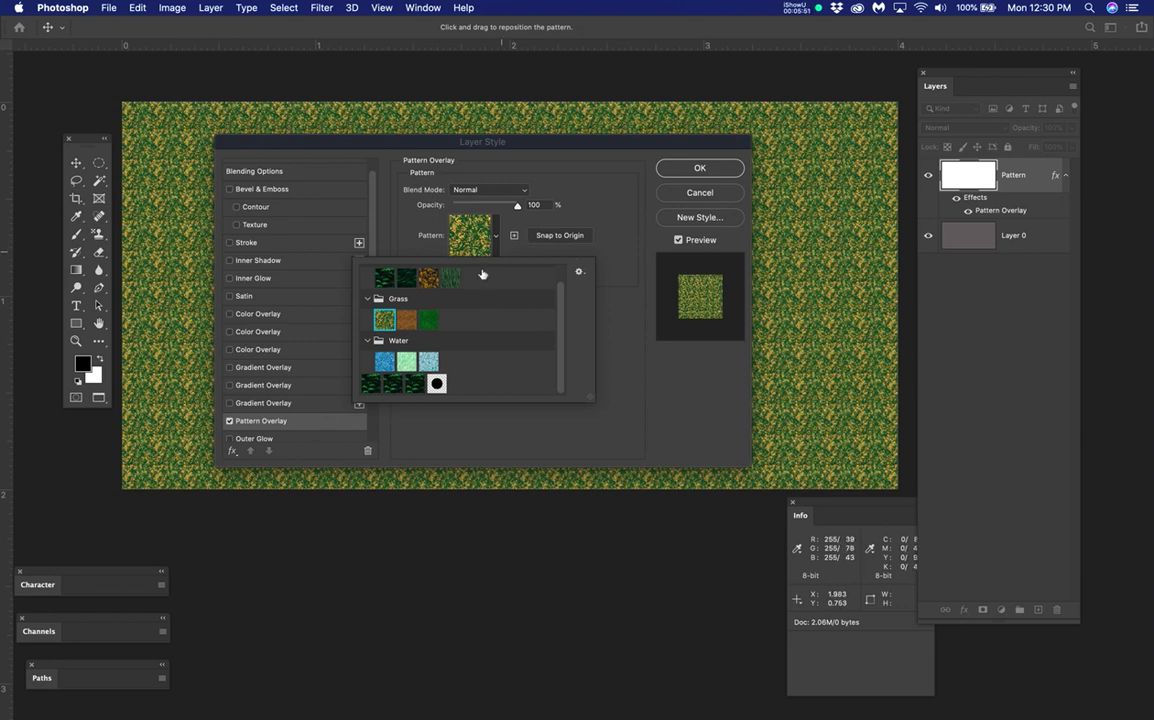
pyautogui.click(436, 384)
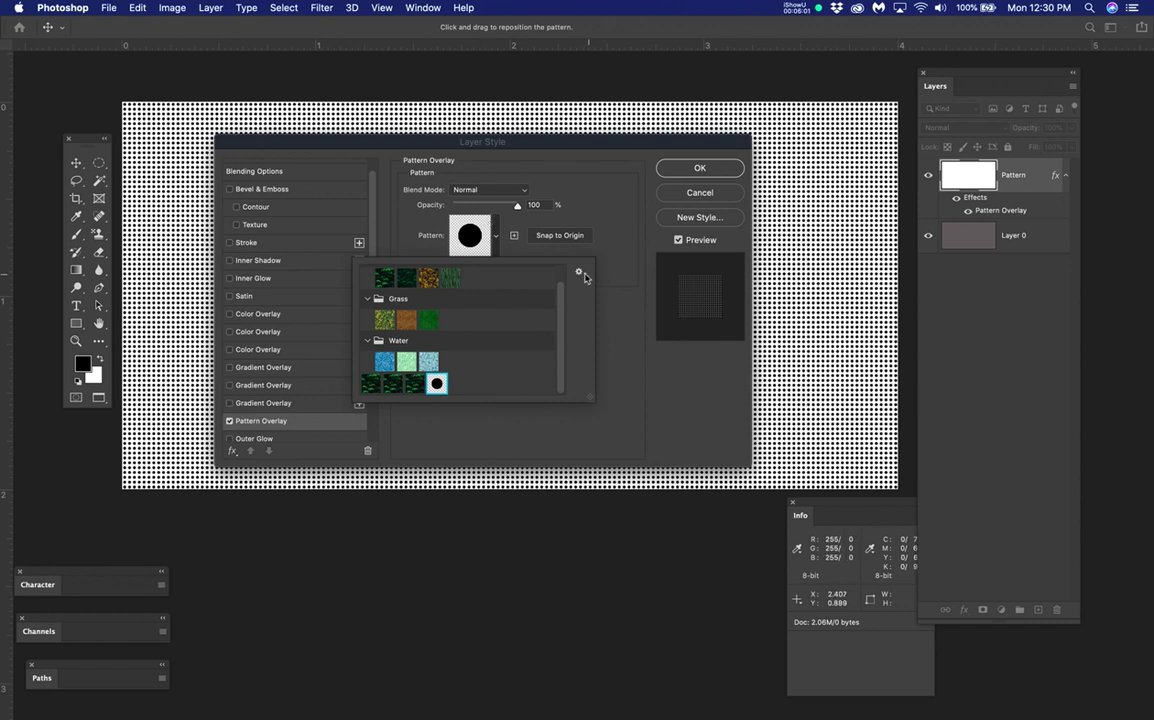
pyautogui.click(716, 396)
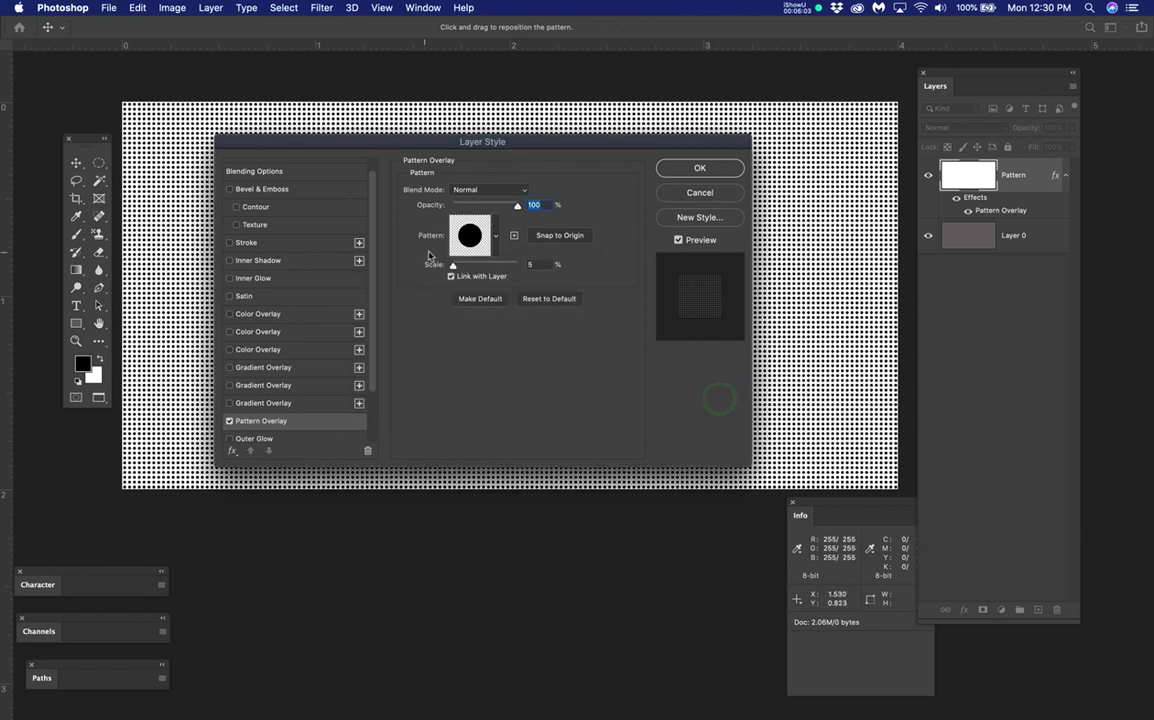
# - Set the Pattern Overlay scale to 7% and apply the layer style
pyautogui.click(452, 265)
pyautogui.moveTo(452, 265); pyautogui.dragTo(453, 266)
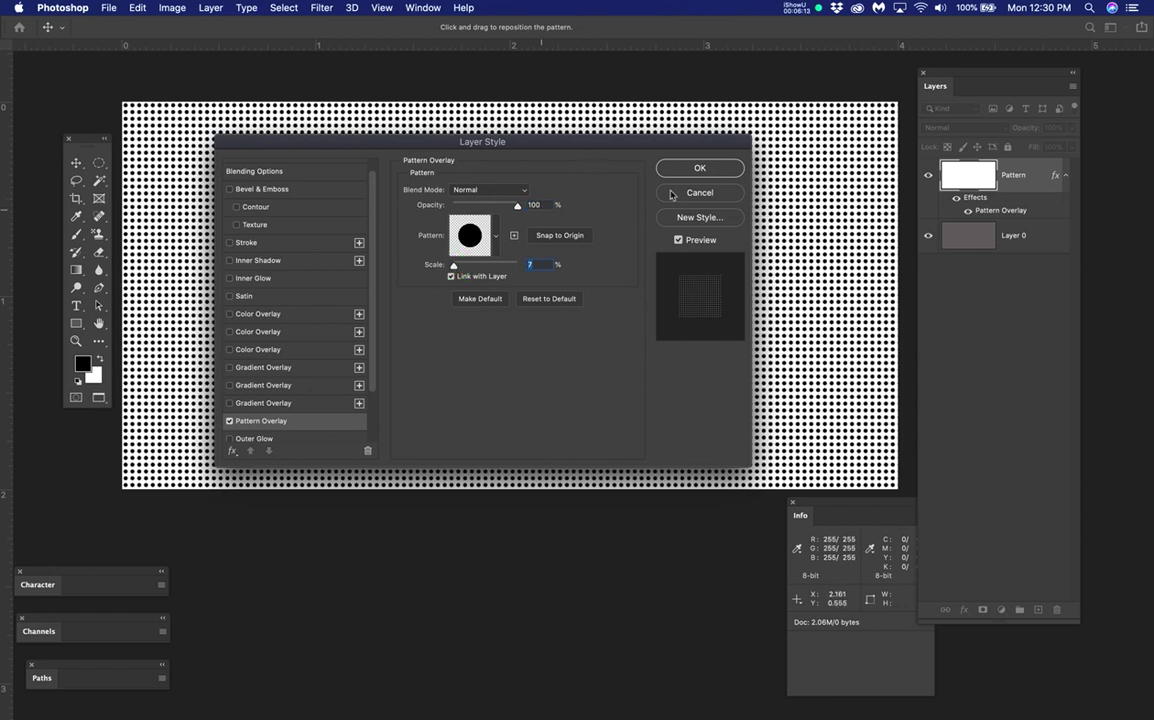
pyautogui.click(697, 168)
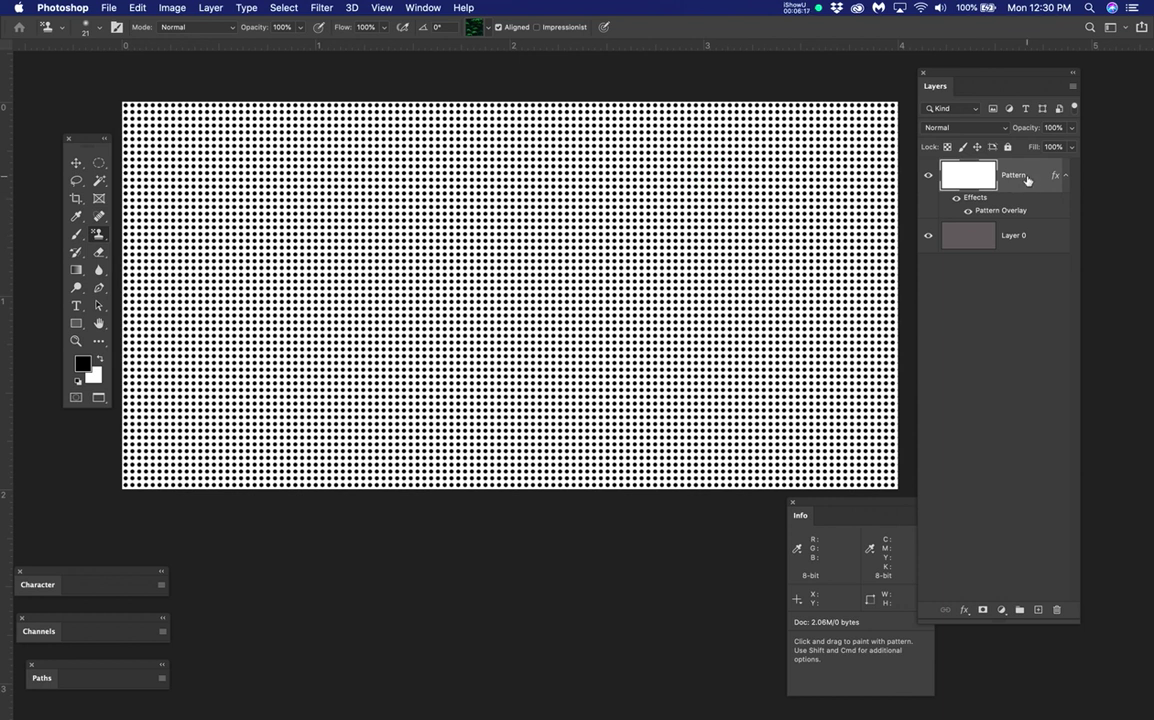
# - Compare the canvas with the Pattern layer hidden and shown, leaving the layer visible and selected
pyautogui.click(928, 175)
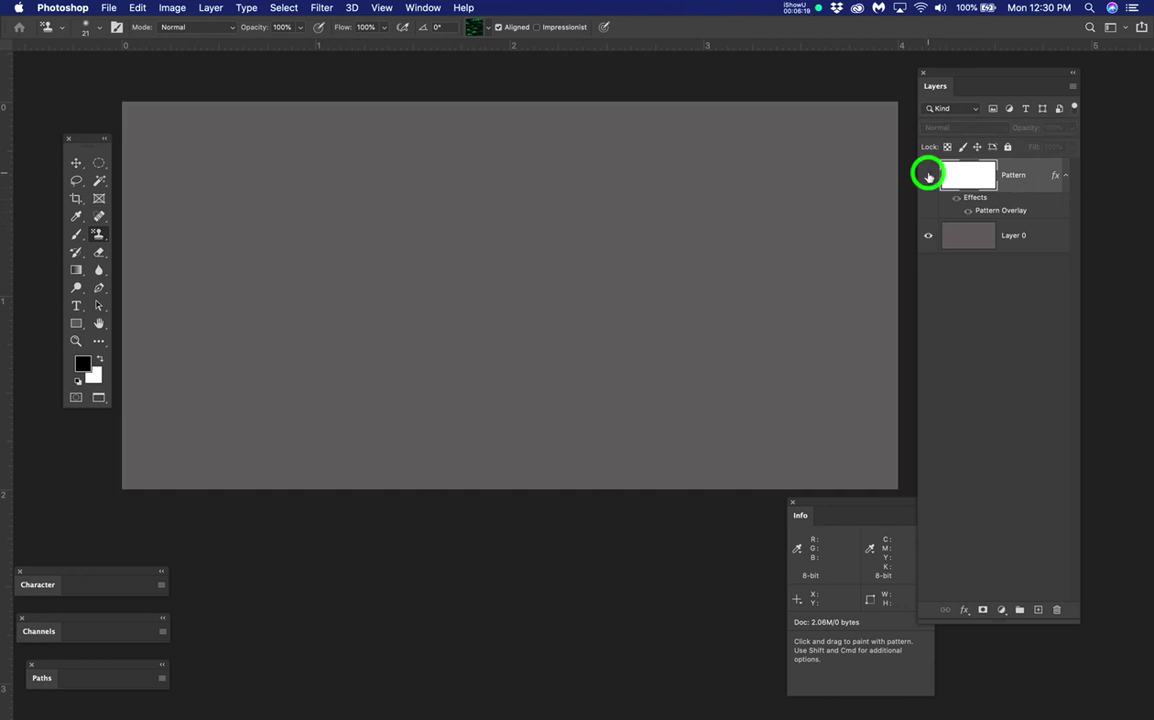
pyautogui.click(928, 175)
pyautogui.click(928, 175)
pyautogui.click(928, 175)
pyautogui.click(1040, 168)
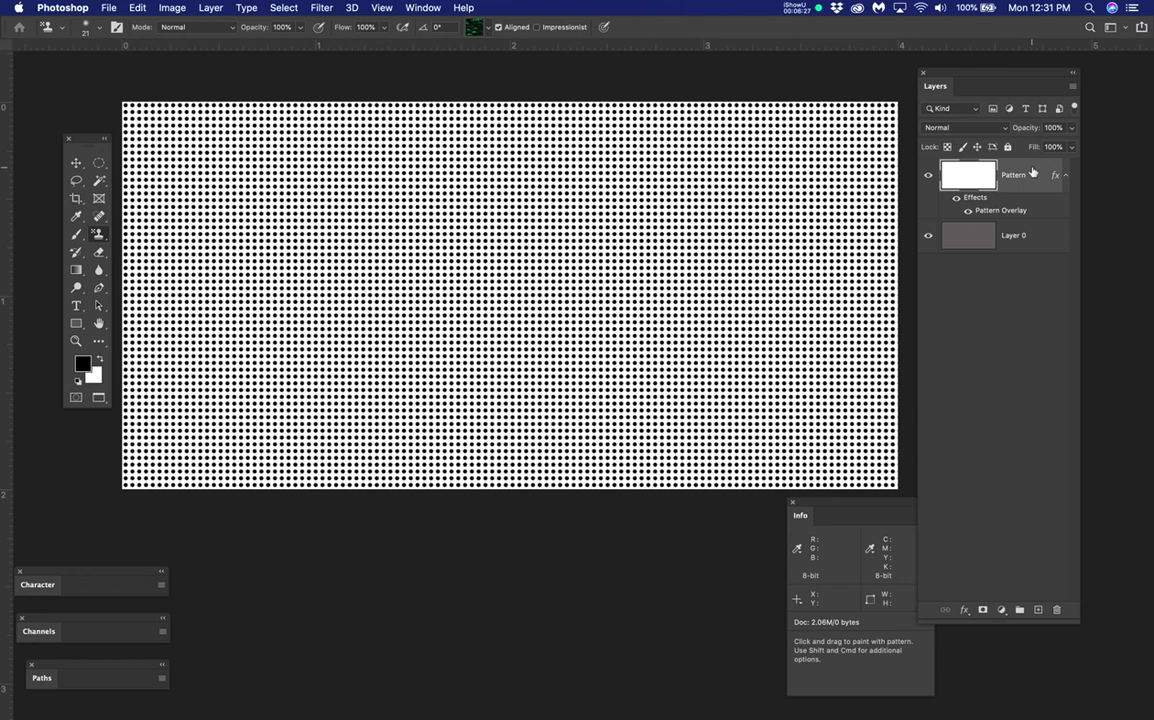
# - Set the Pattern layer's blend mode to Multiply and compare the canvas with the layer hidden and shown
pyautogui.click(968, 127)
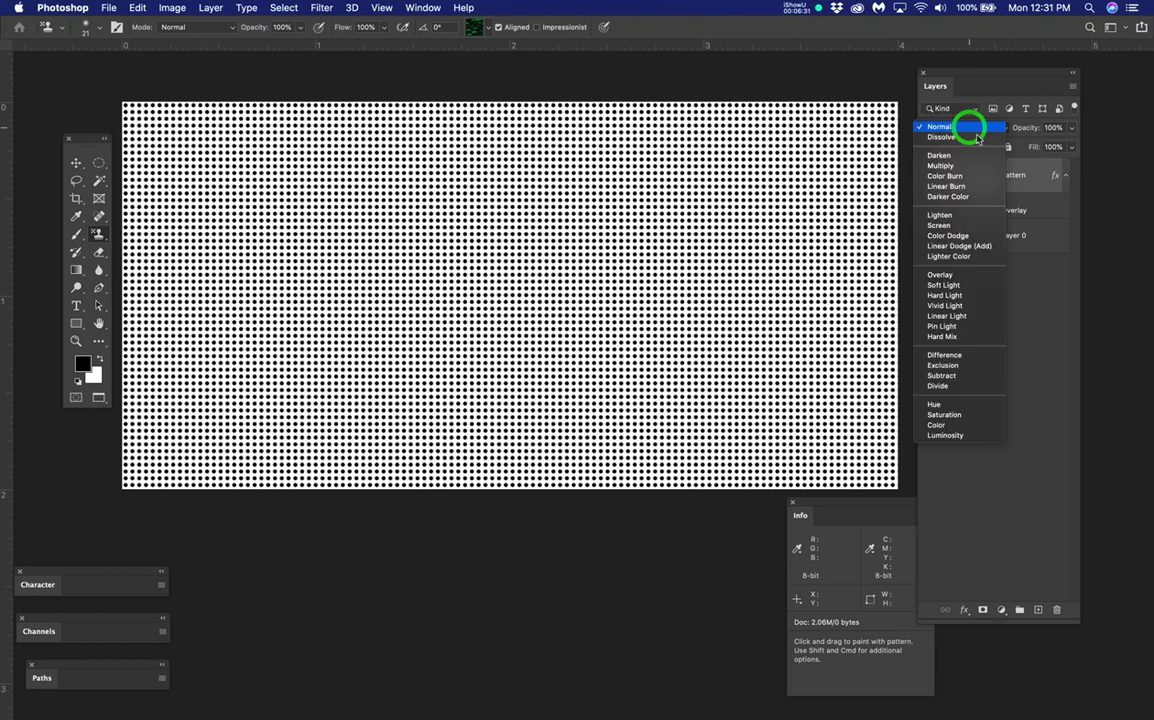
pyautogui.click(1048, 284)
pyautogui.click(935, 126)
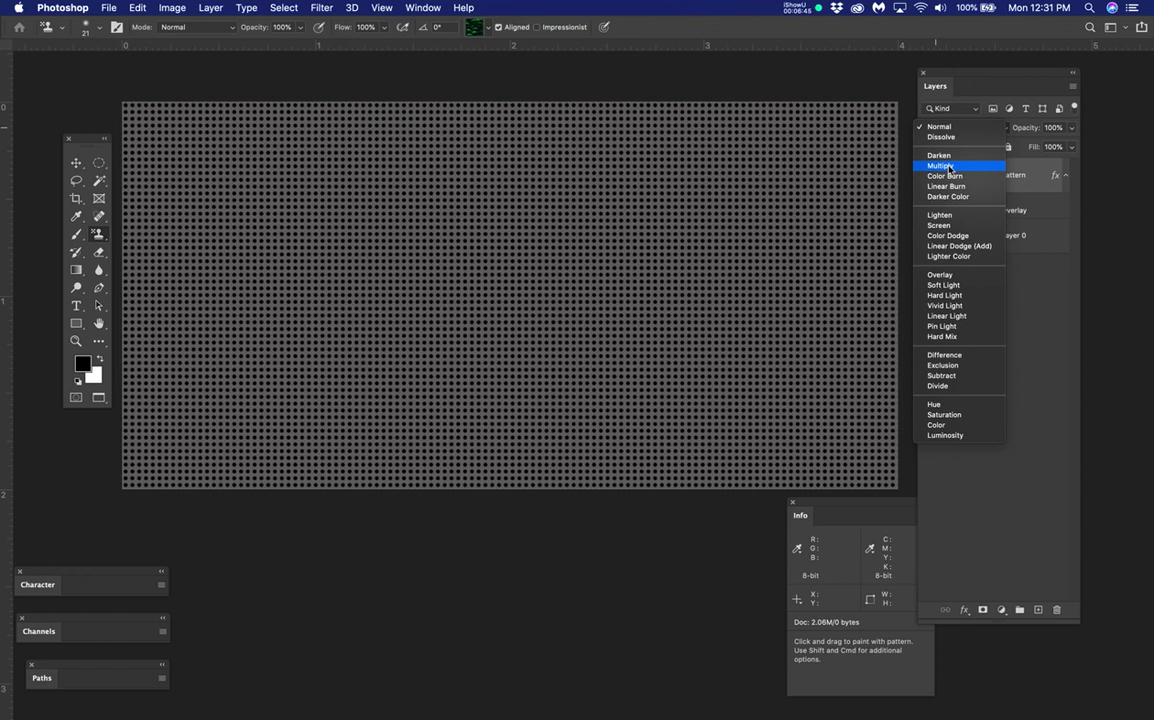
pyautogui.click(945, 166)
pyautogui.click(928, 176)
pyautogui.click(928, 176)
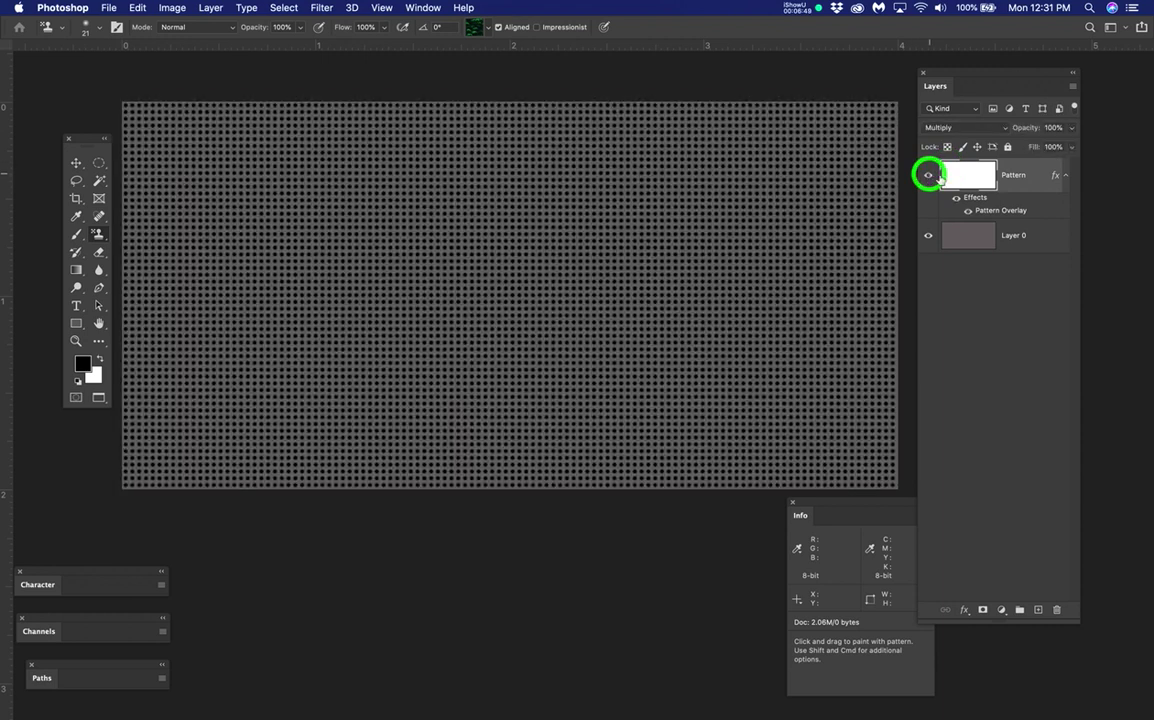
# - Reduce the Pattern layer's opacity to 24%
pyautogui.click(1054, 147)
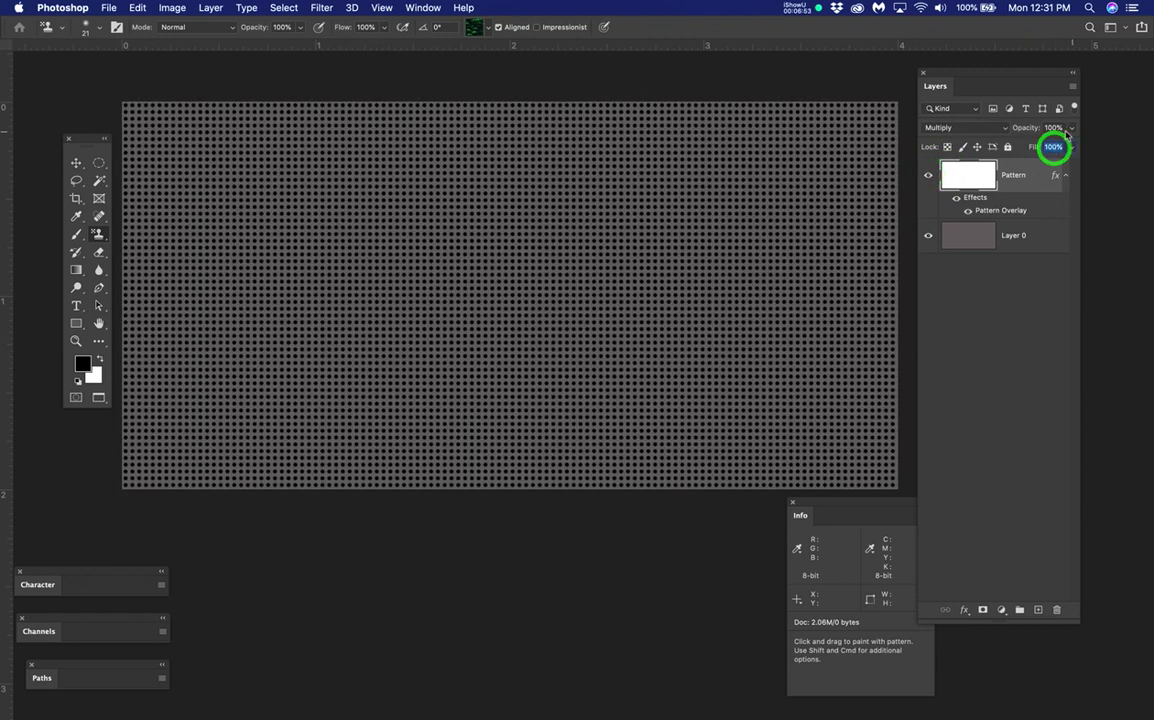
pyautogui.click(1044, 127)
pyautogui.click(1073, 130)
pyautogui.moveTo(1073, 130); pyautogui.dragTo(1022, 145)
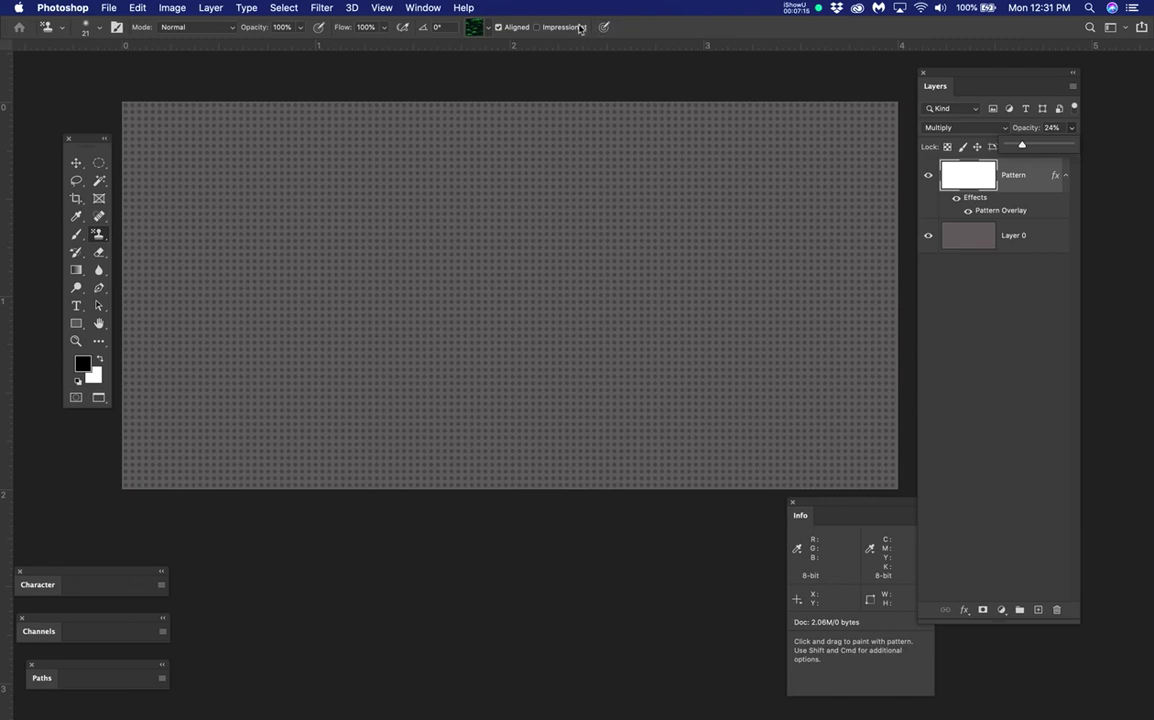
# - Switch to the Dots.png document and select the black dot's Layer 0
pyautogui.click(425, 8)
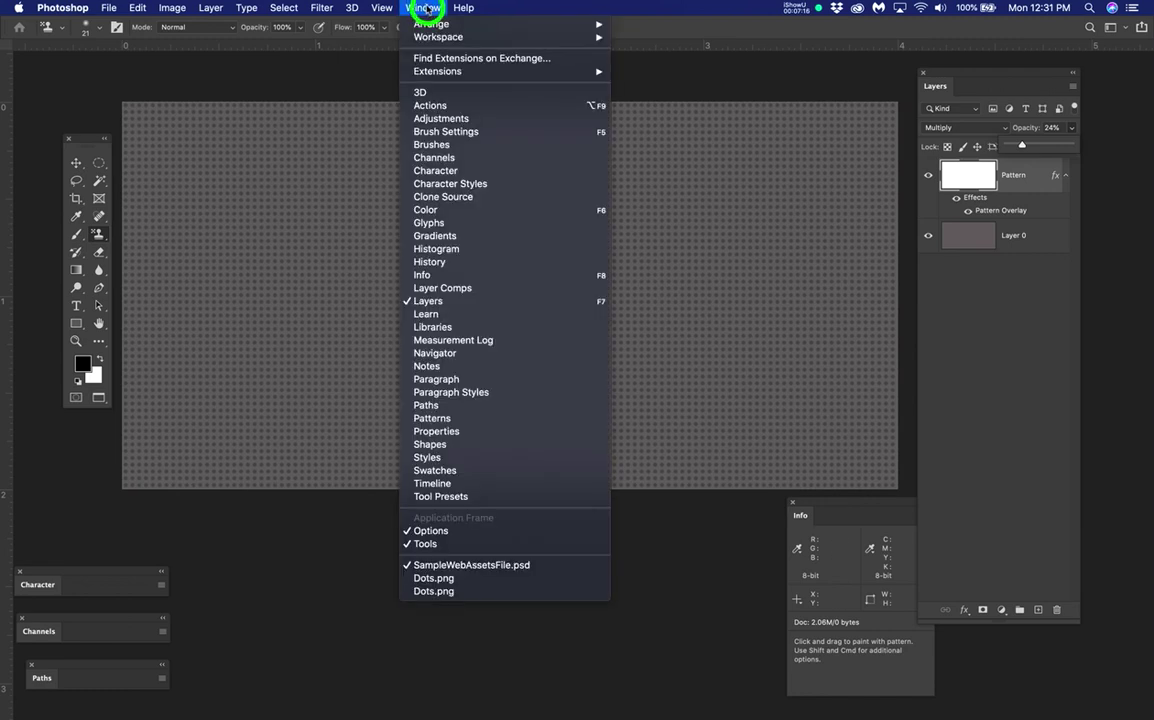
pyautogui.click(433, 578)
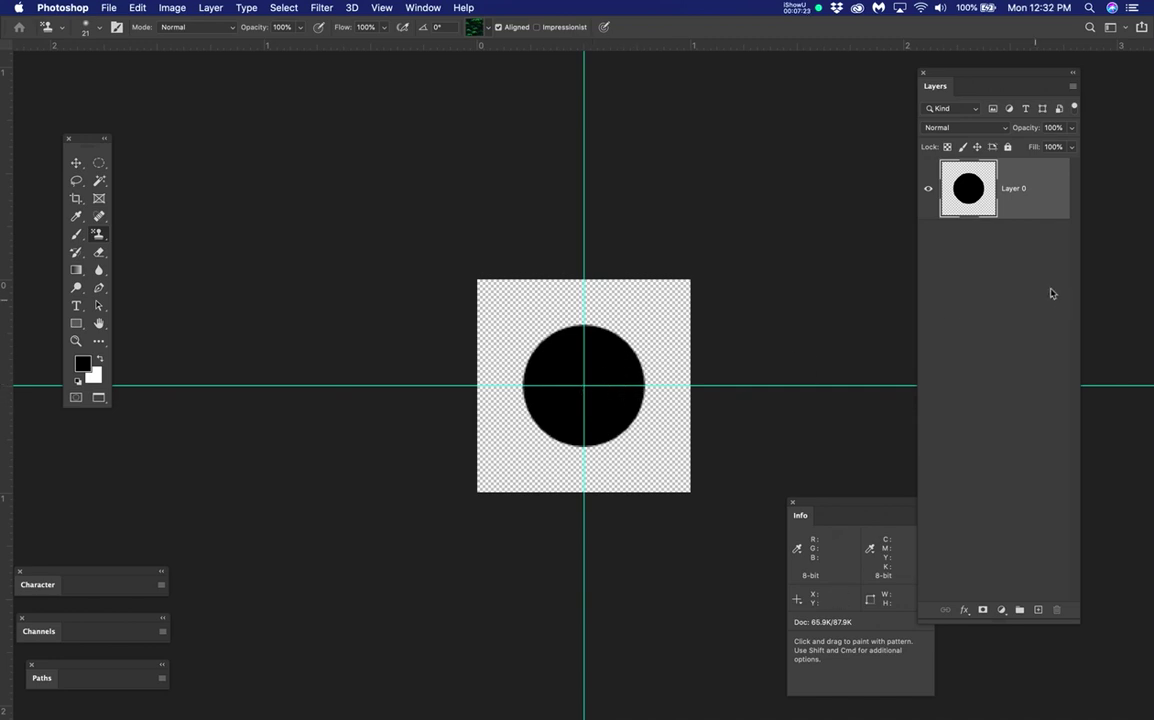
pyautogui.press('space')
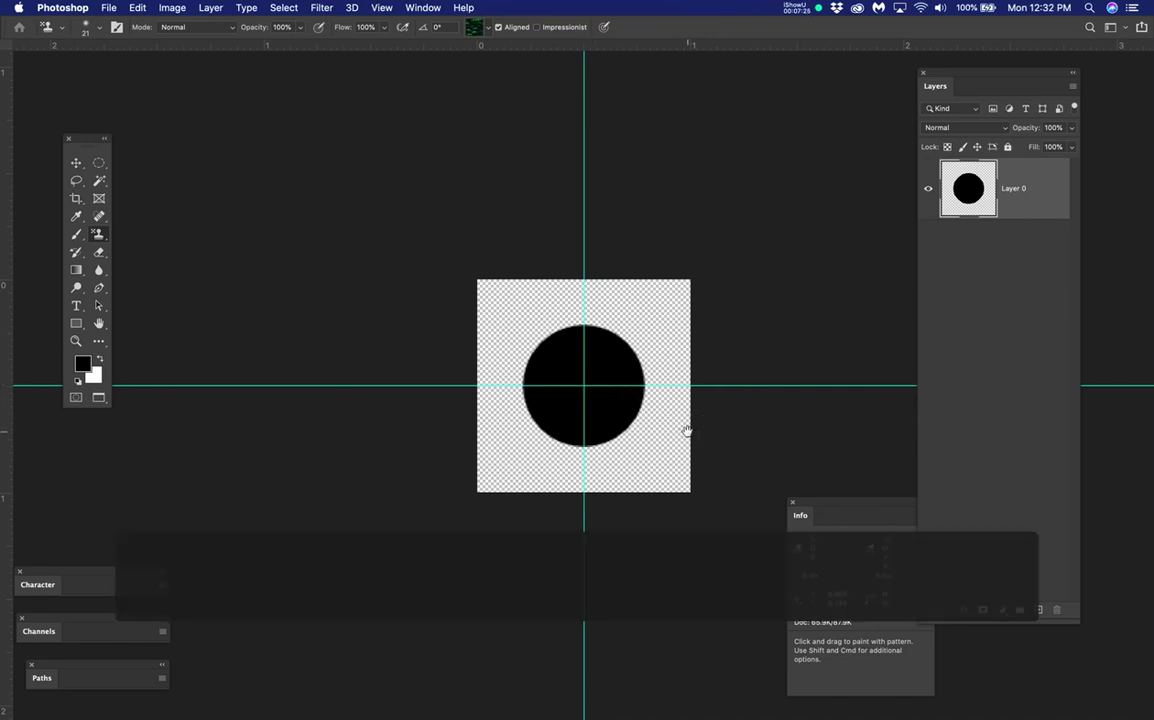
pyautogui.moveTo(643, 402); pyautogui.dragTo(581, 356)
pyautogui.click(1018, 307)
pyautogui.click(1033, 196)
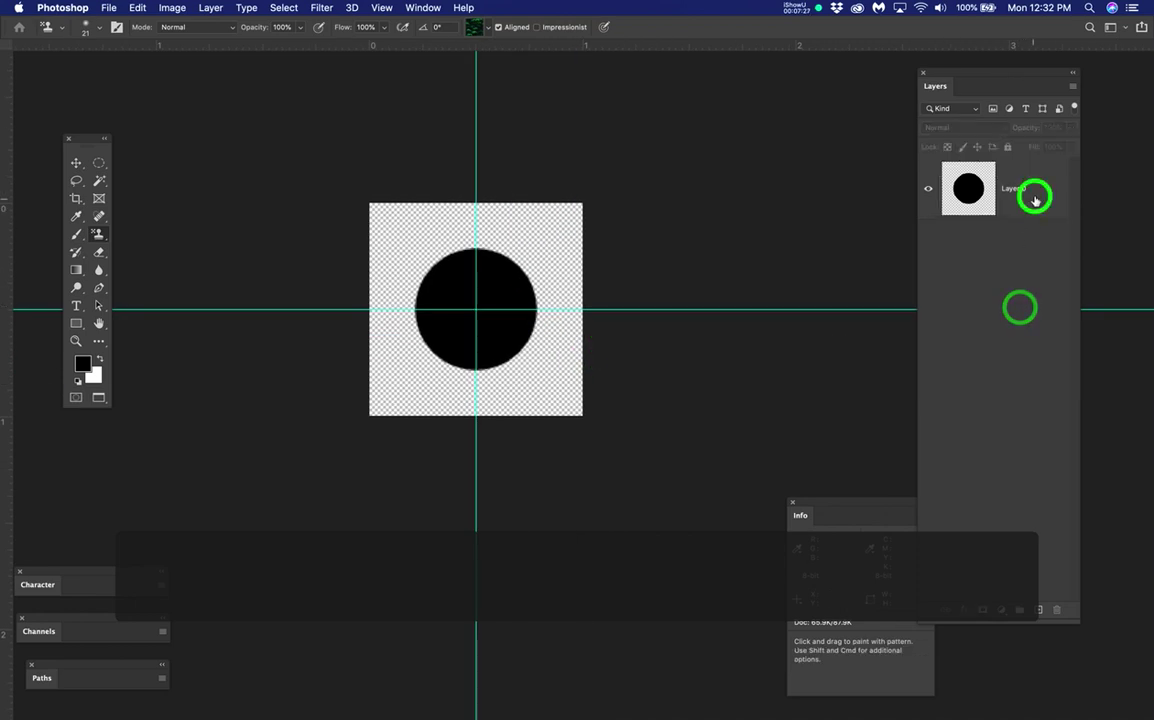
pyautogui.click(137, 8)
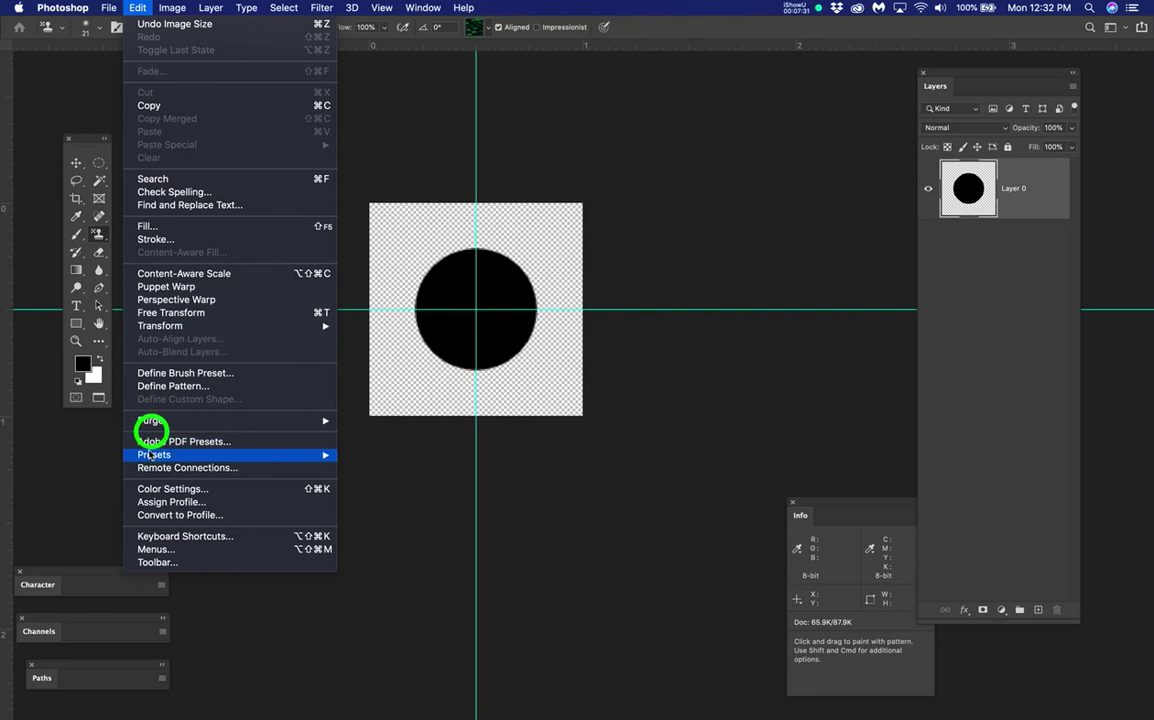
pyautogui.moveTo(162, 385); pyautogui.dragTo(399, 504)
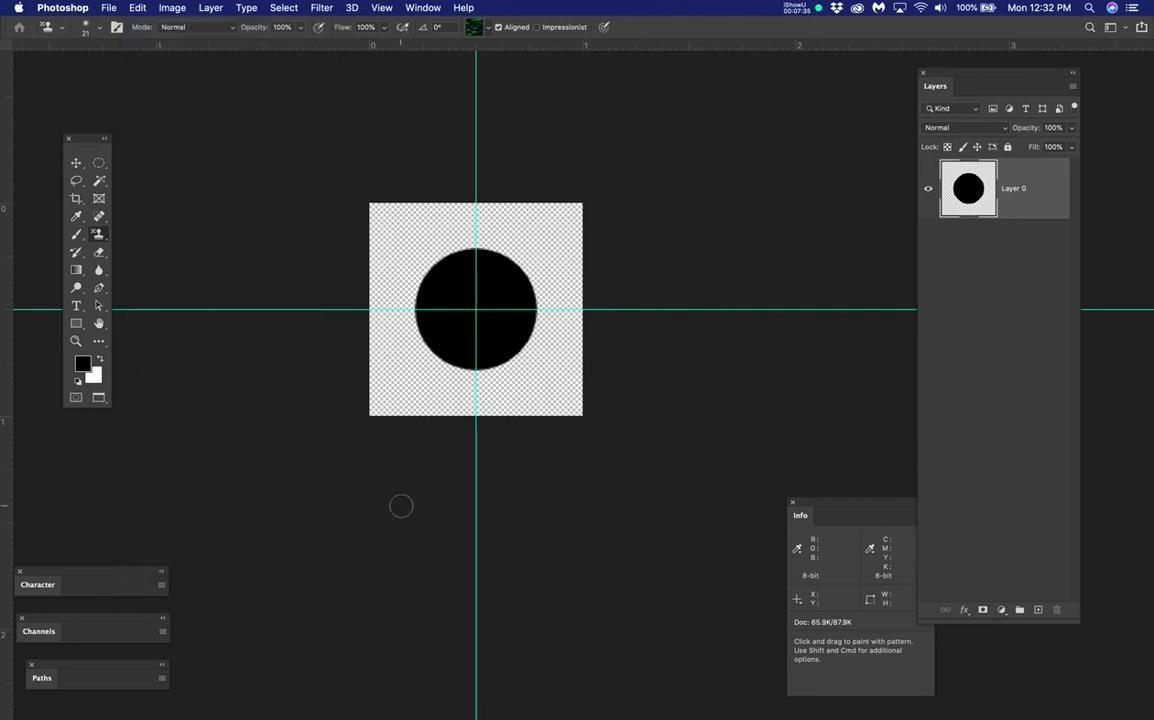